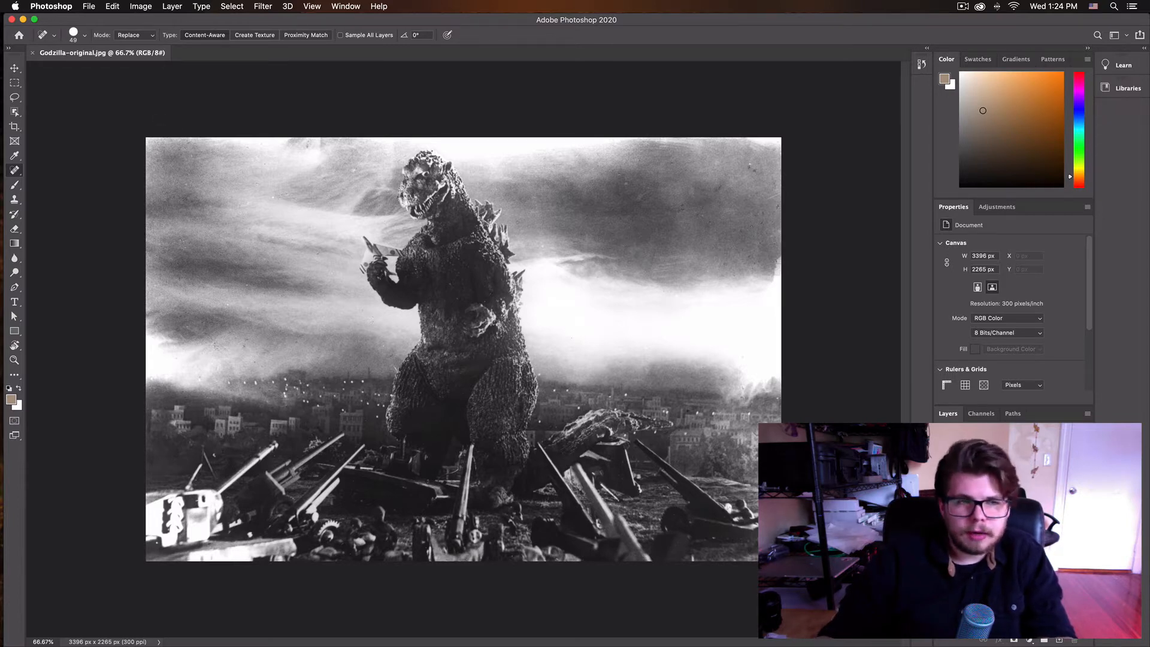
- Select the Godzilla figure with the Object Selection tool, framing it from above the head to below the feet
left_click(17, 113)
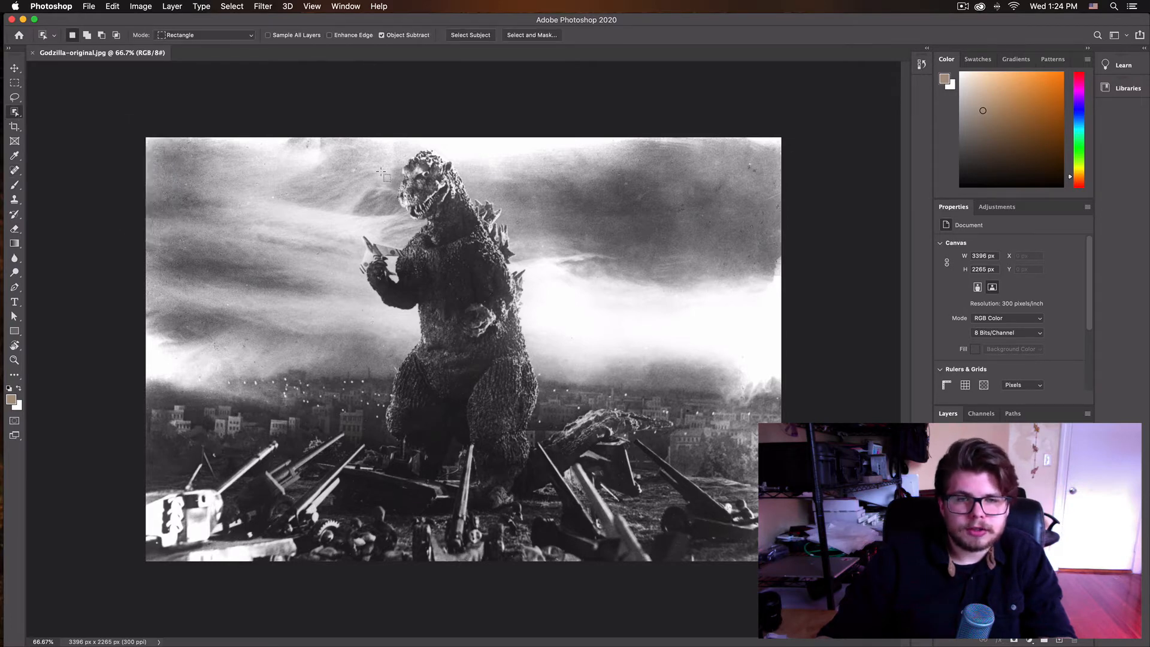
left_click_drag(336, 145, 693, 507)
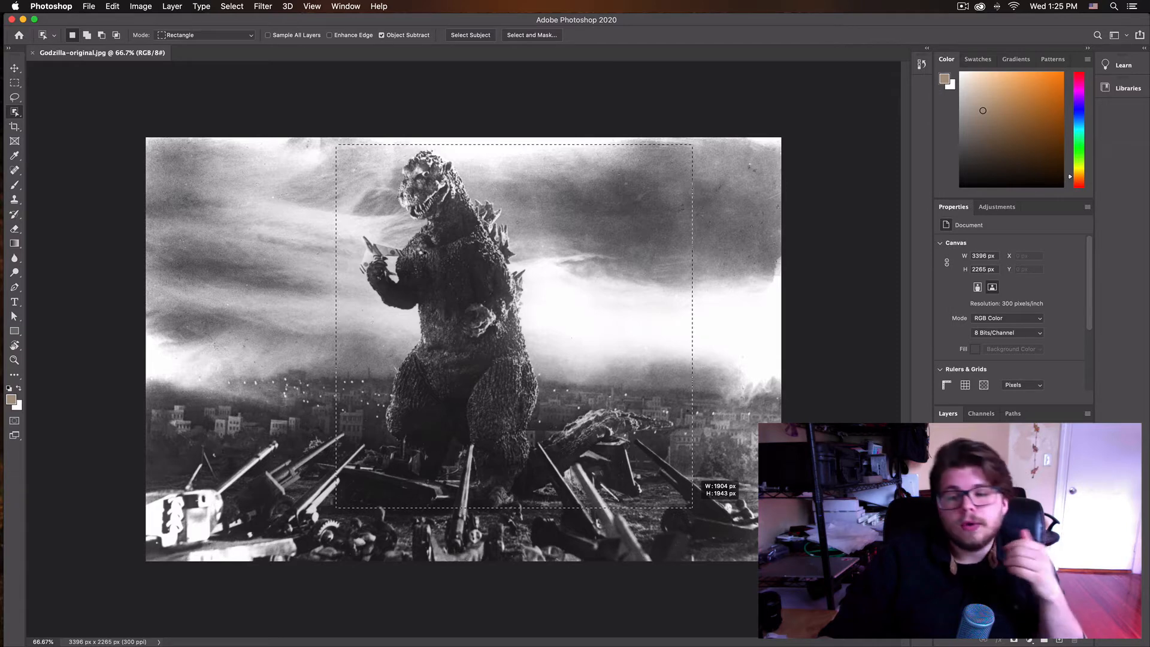
left_click(183, 286)
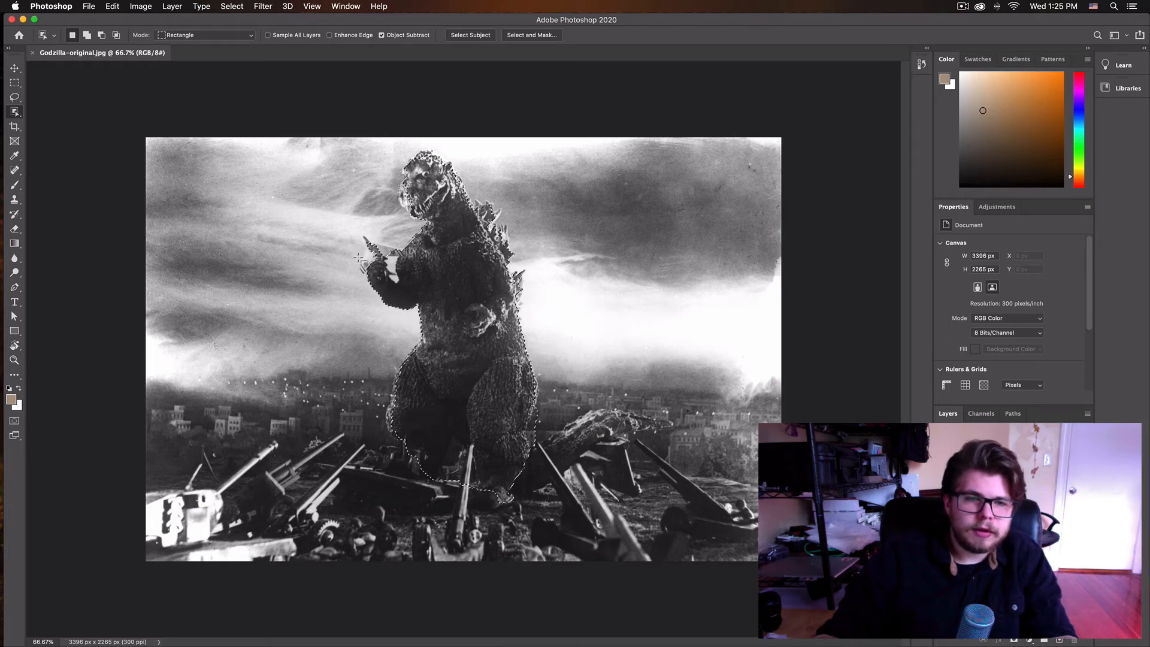
- Add Godzilla's tail to the selection and exclude the gun barrel areas around the legs and tail
key("super")
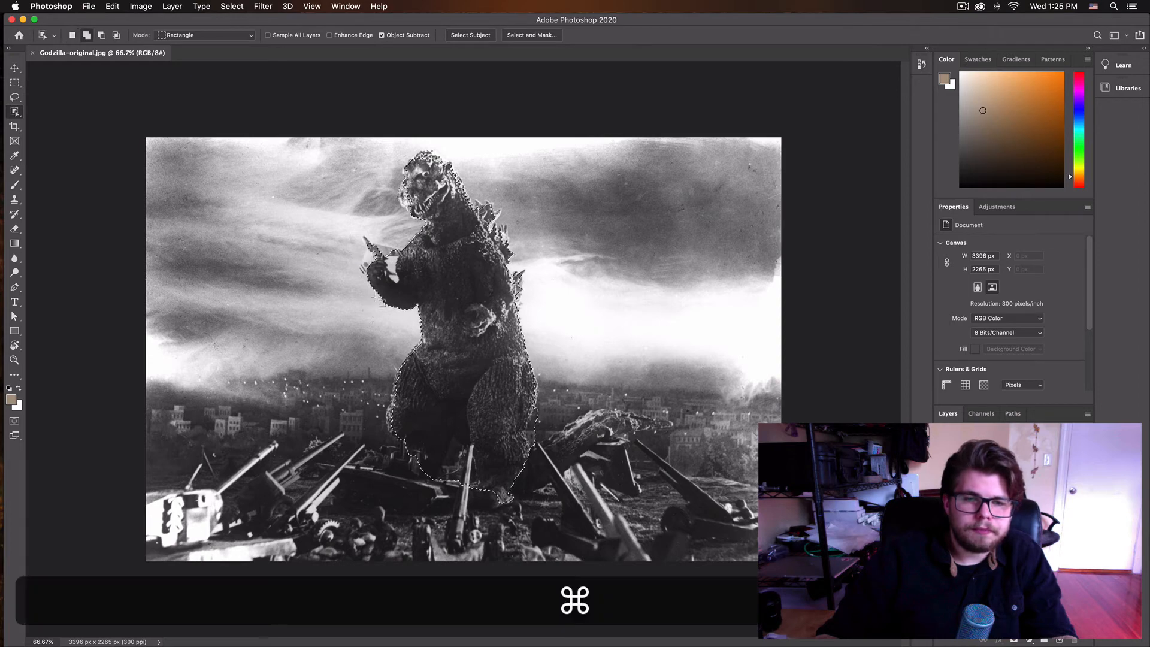
key("shift")
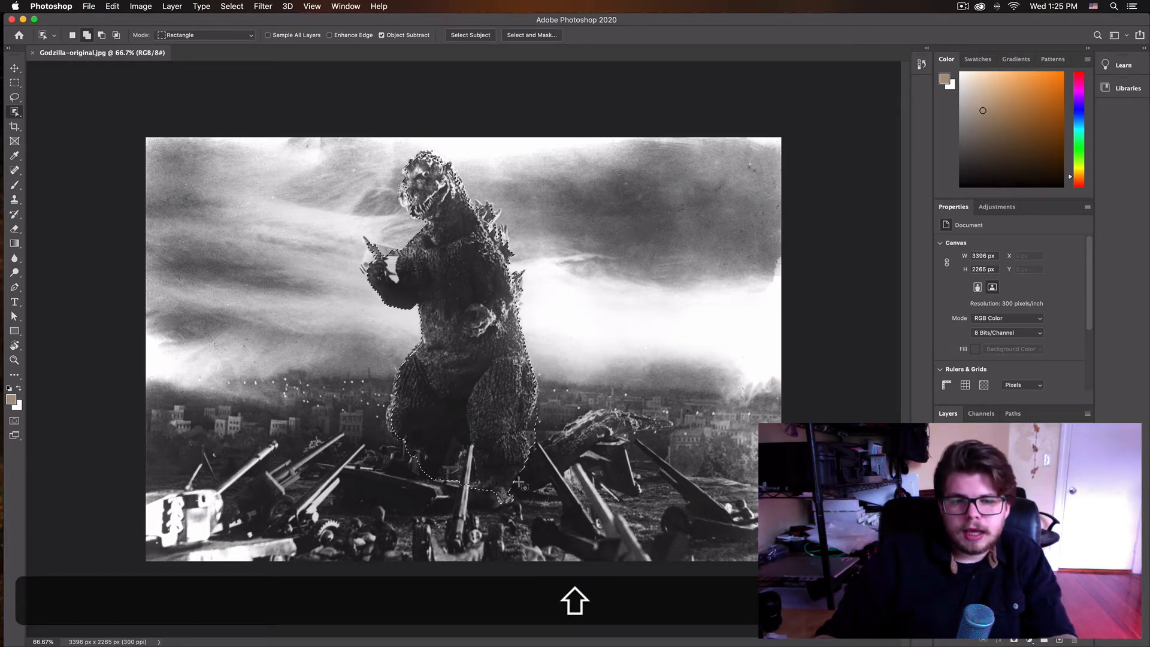
left_click_drag(499, 500, 685, 395)
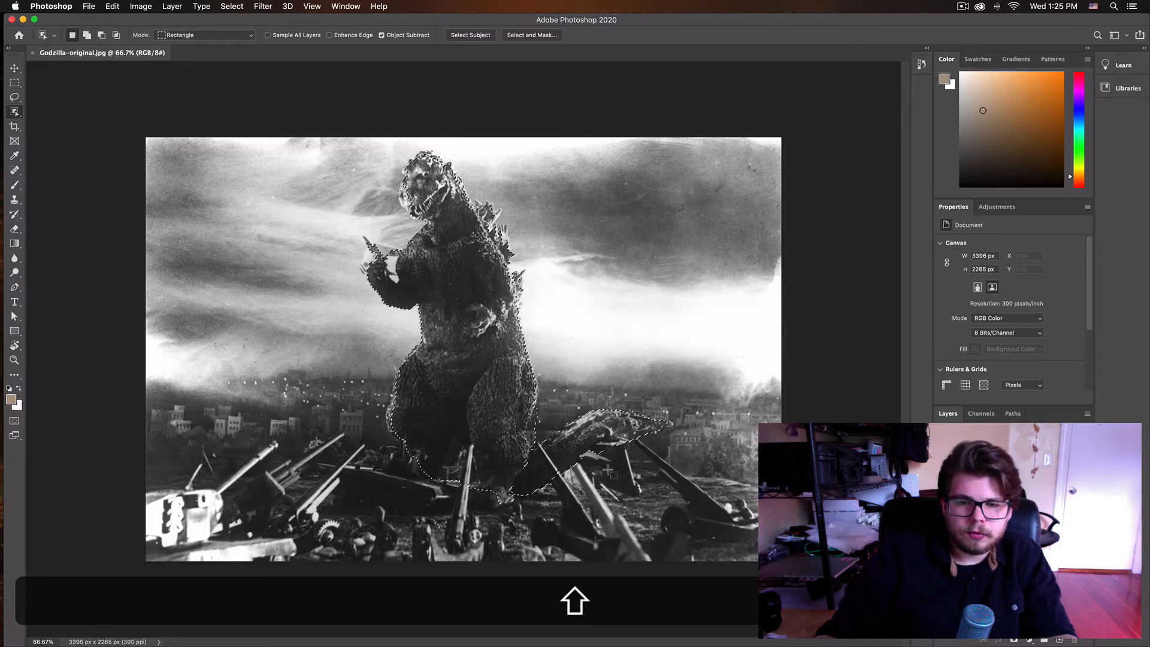
left_click_drag(584, 470, 637, 449)
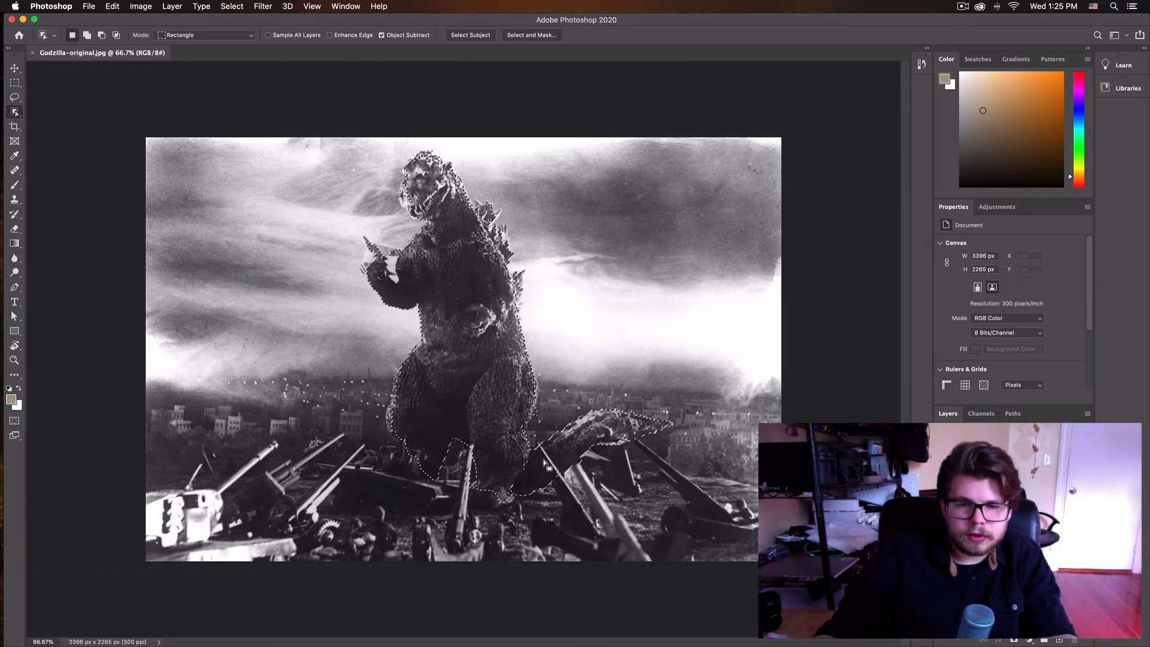
- Refine the selection along the legs and add the raised hand and the back spines
key("alt+shift")
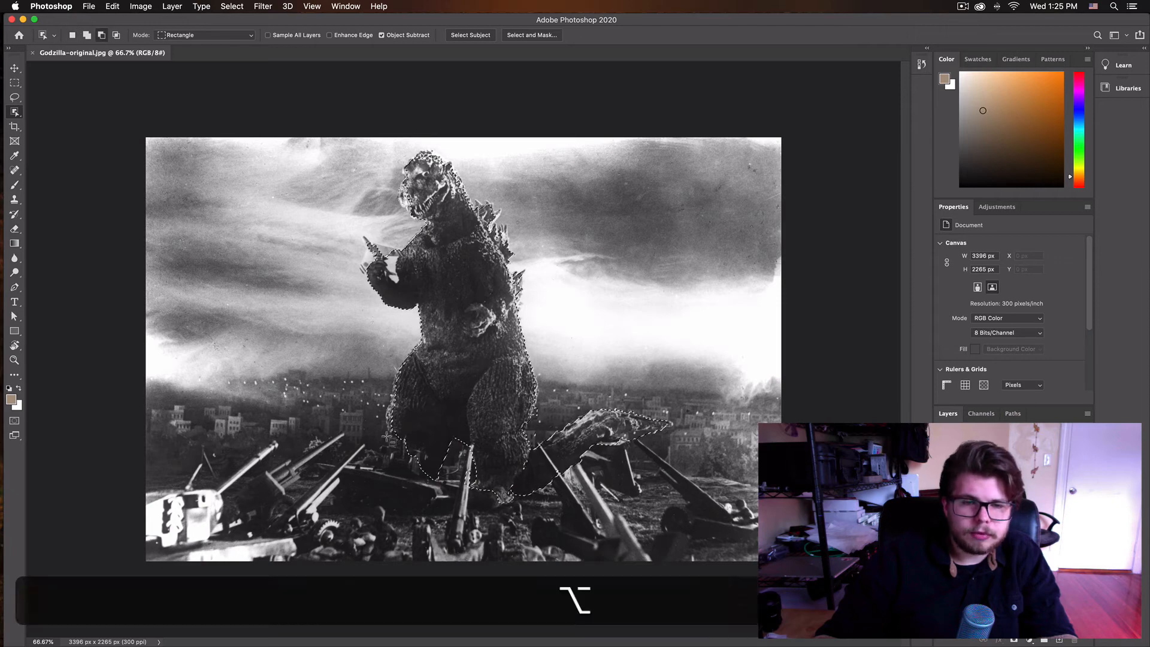
left_click_drag(398, 396, 387, 433)
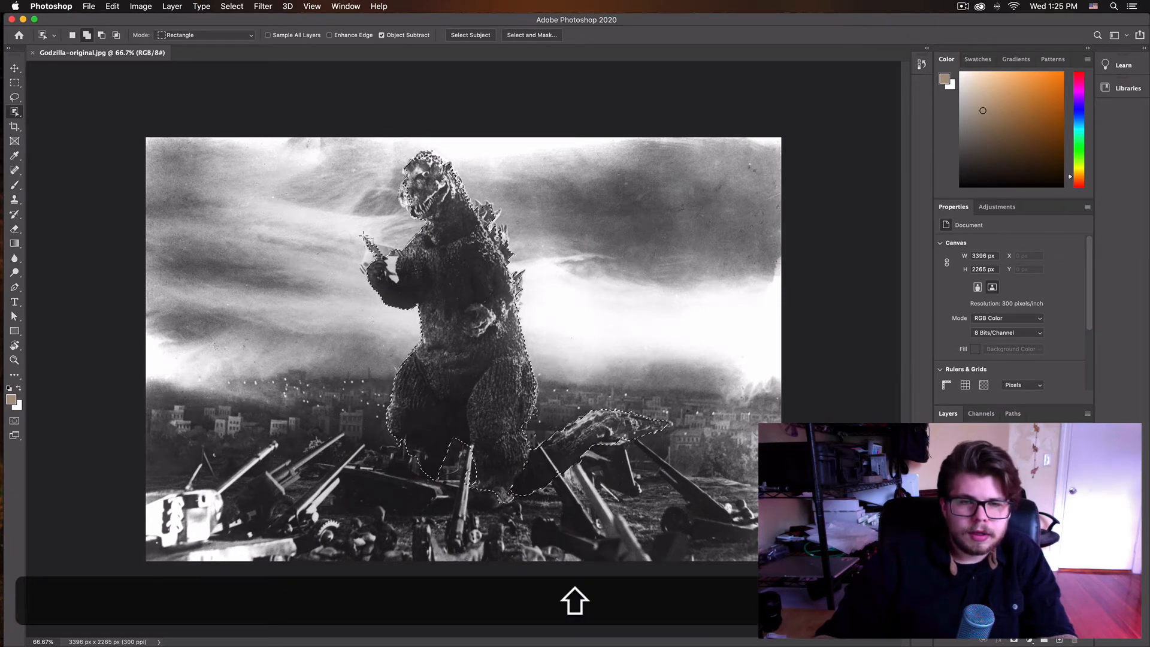
left_click_drag(344, 268, 303, 309)
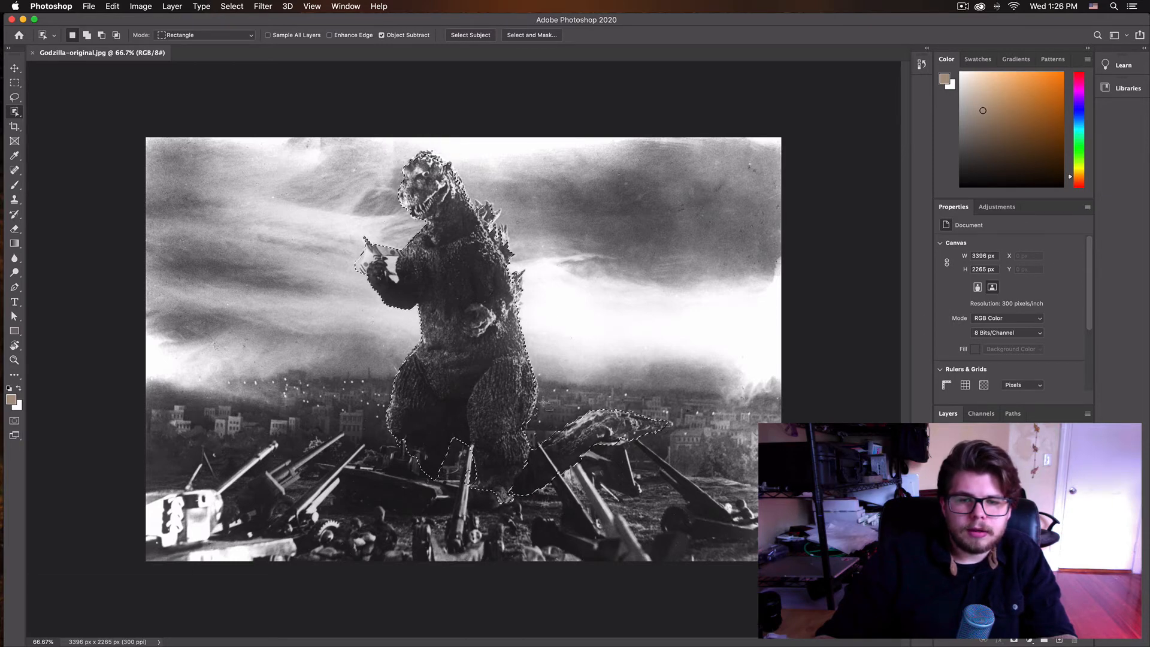
key("super+alt")
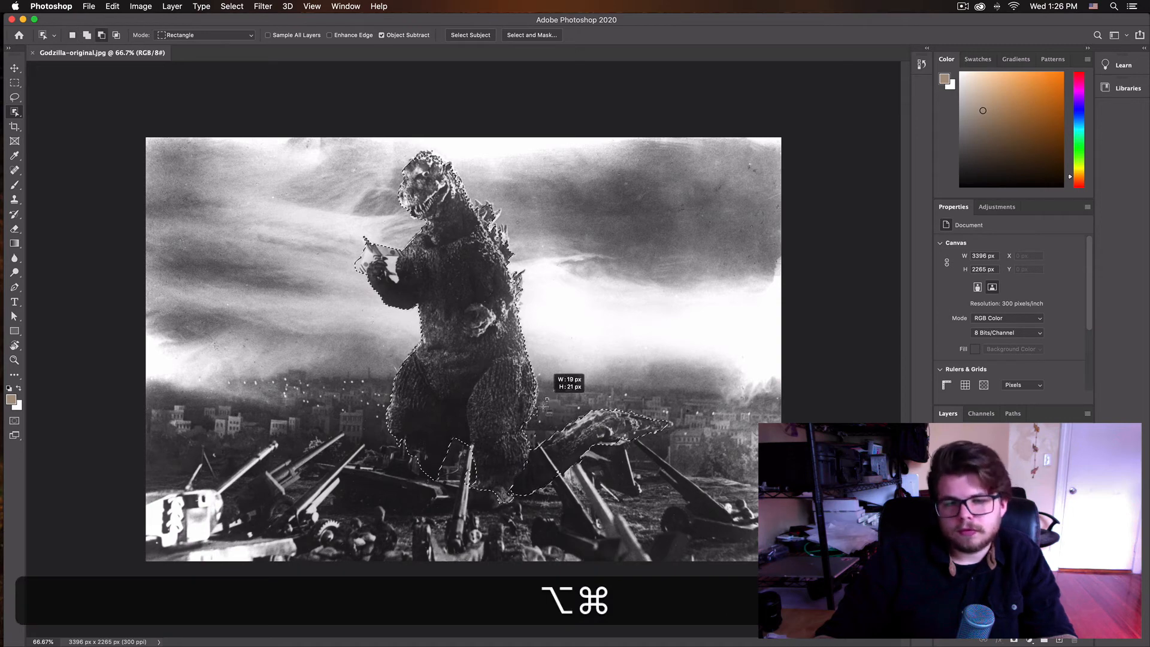
left_click_drag(546, 407, 530, 425)
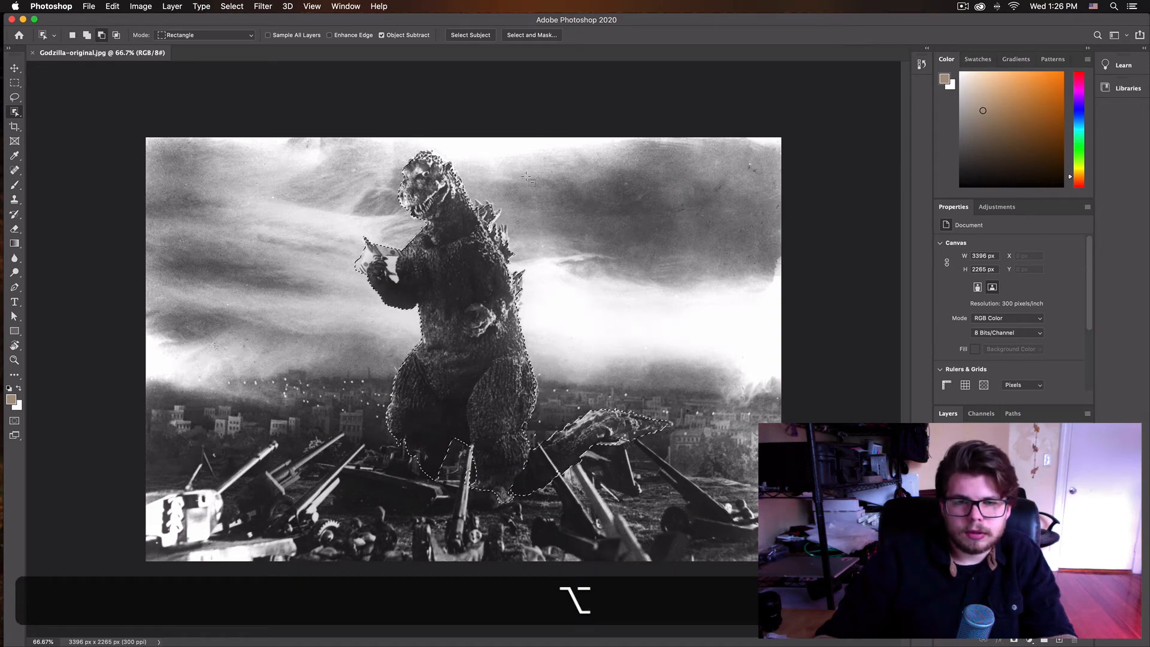
key("shift")
left_click_drag(527, 264, 535, 306)
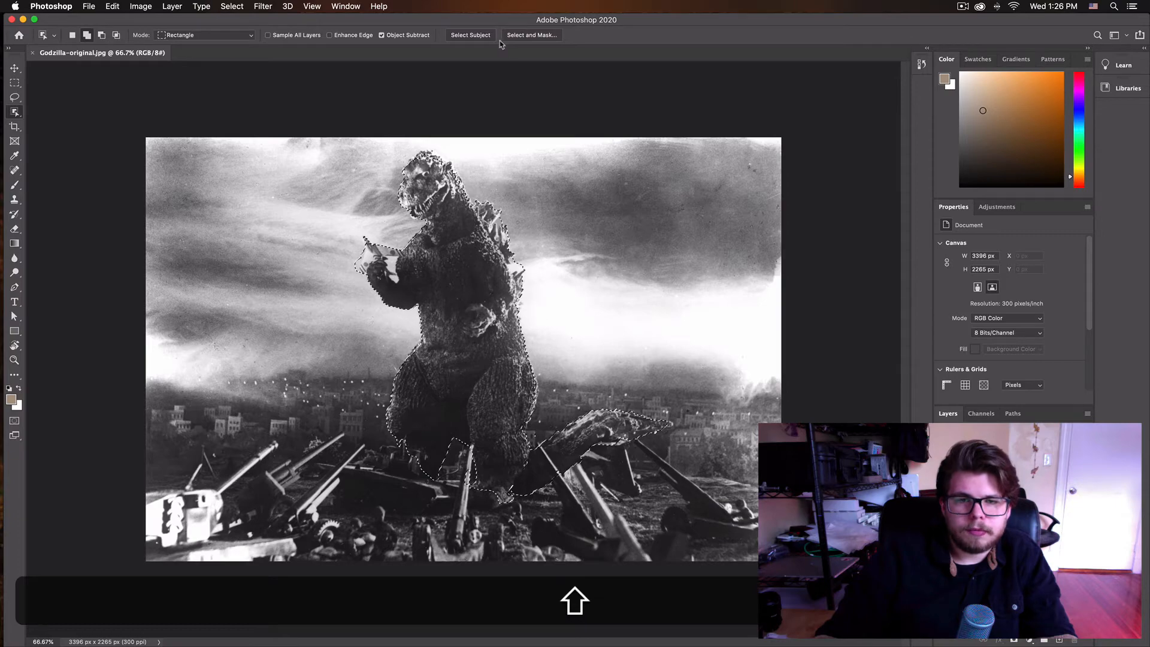
- Refine the selection in Select and Mask and output the Godzilla cutout to a new layer
left_click(532, 34)
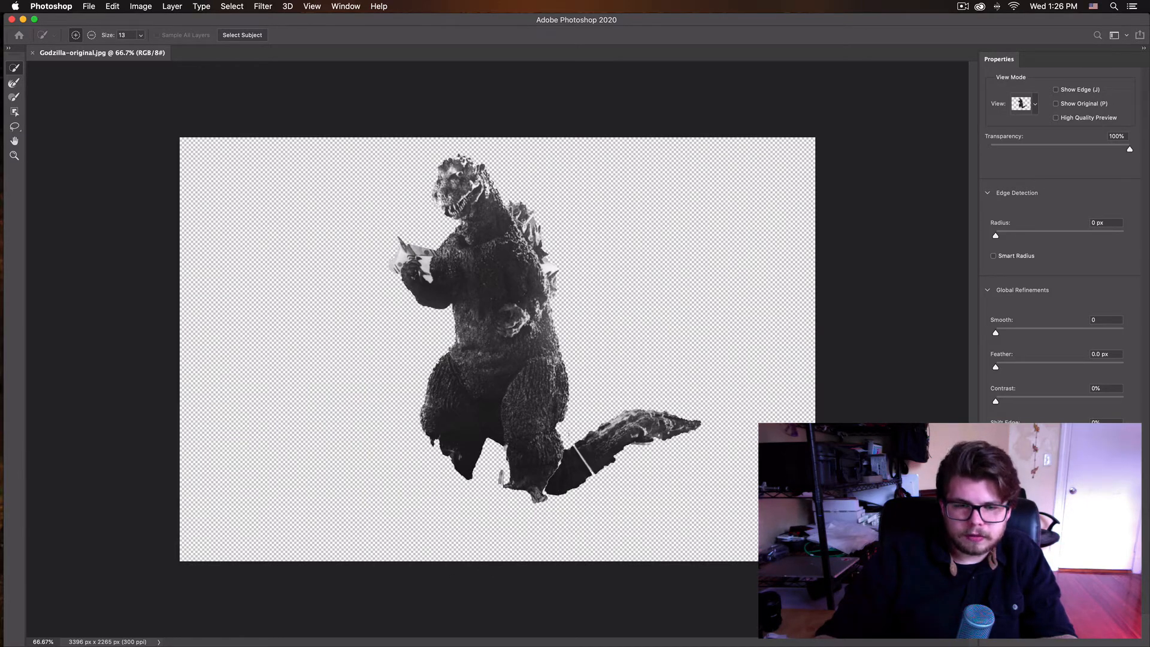
left_click_drag(500, 477, 502, 449)
key("super")
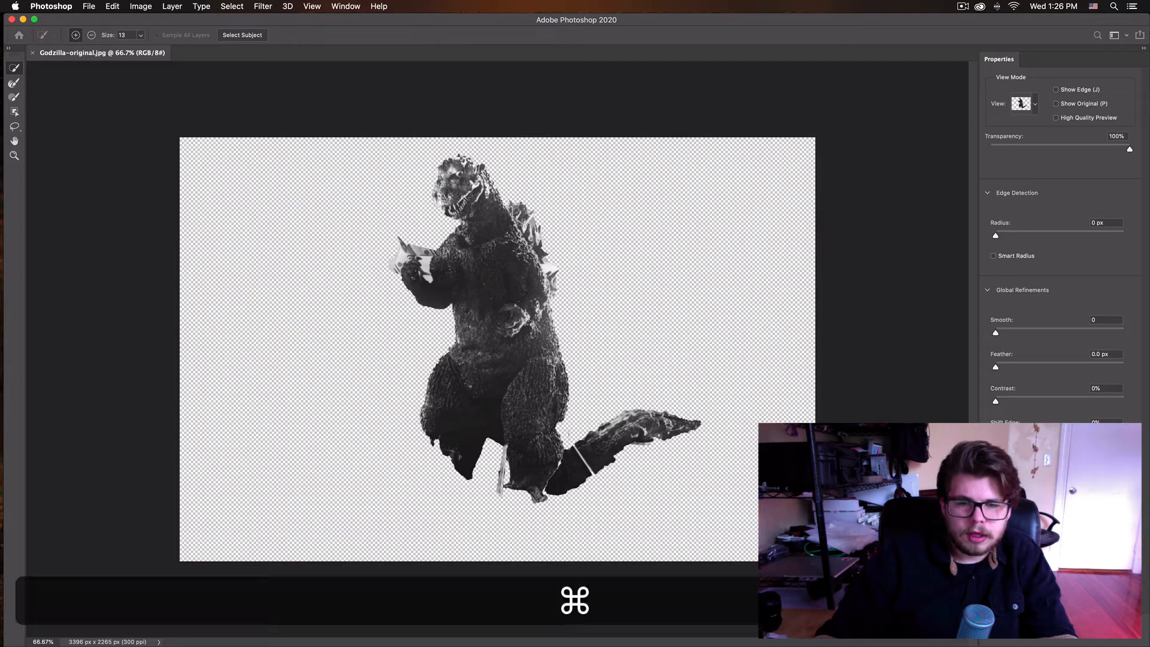
key("super+z")
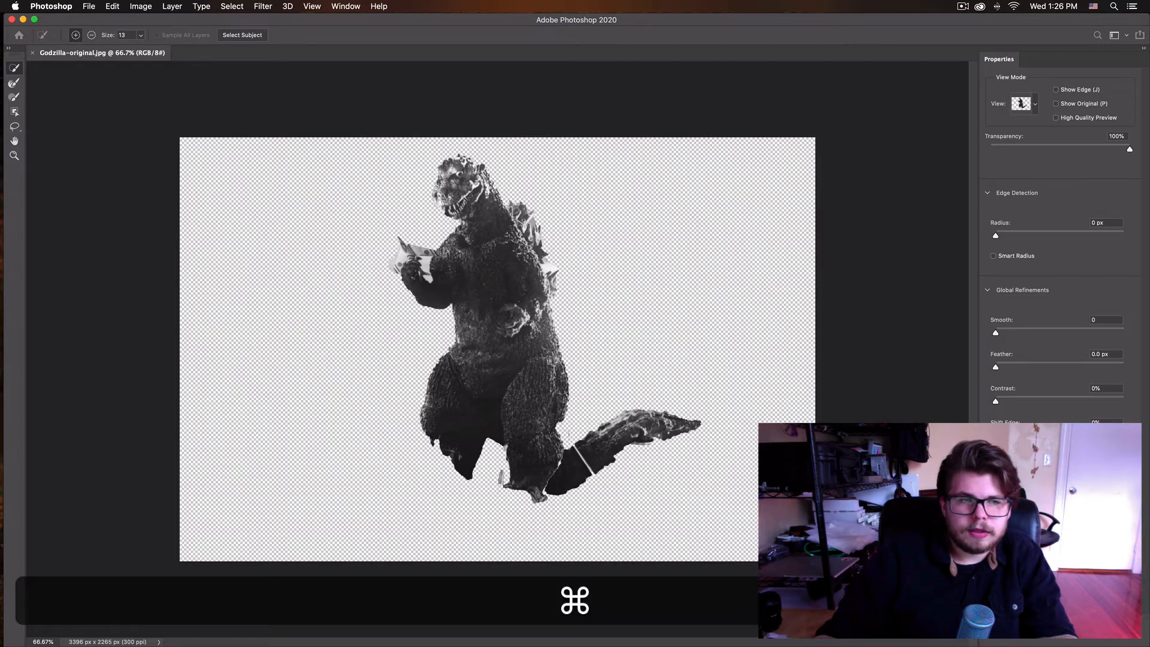
left_click(14, 84)
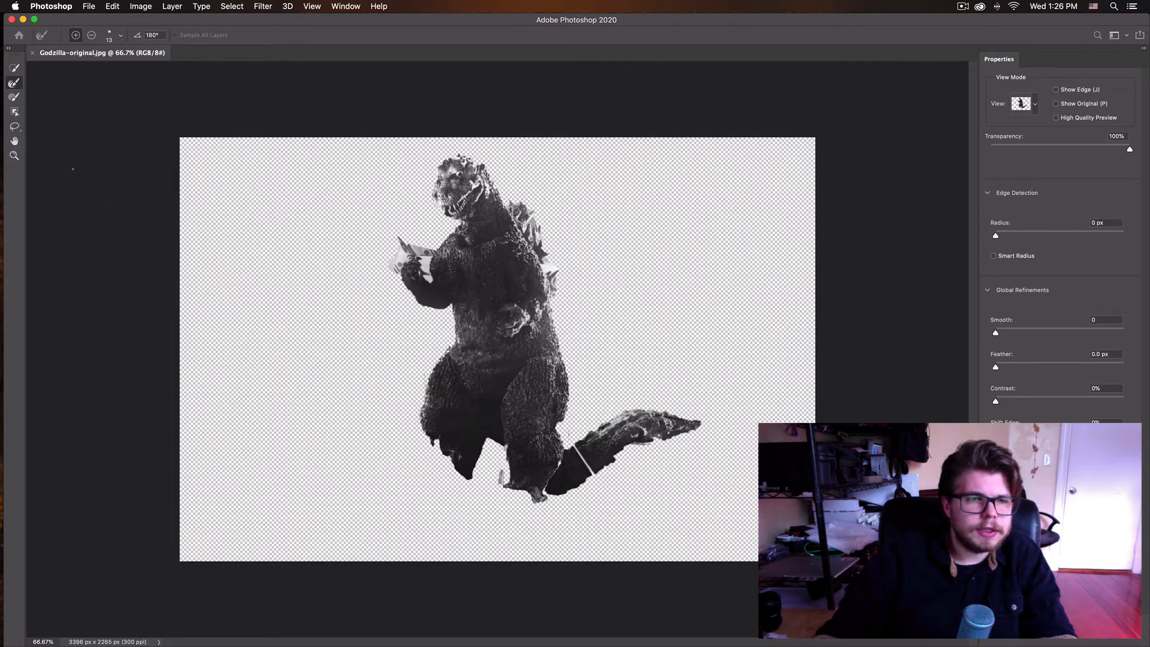
left_click(19, 117)
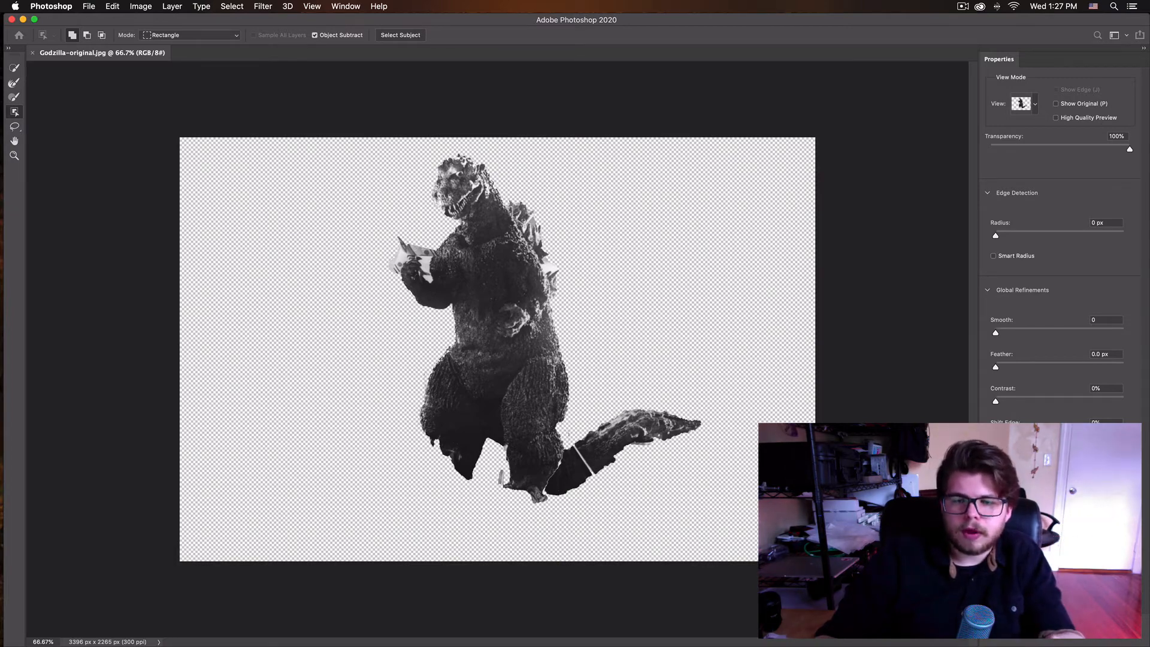
key("Return")
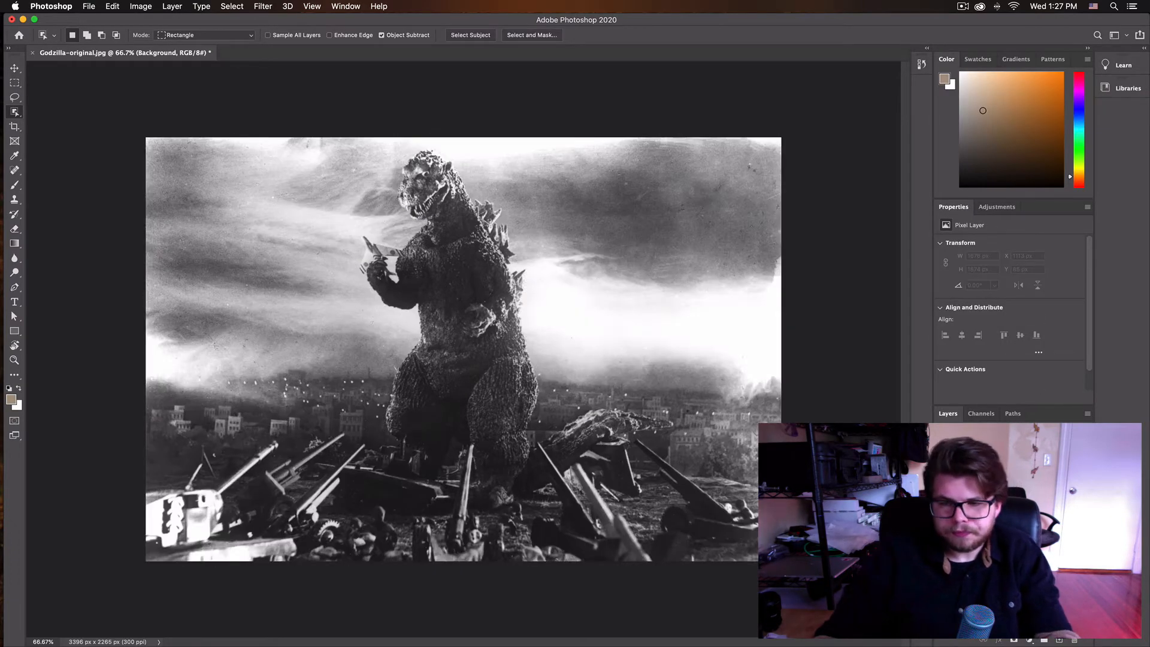
- Select Godzilla again on the Background layer with the Object Selection tool, including the tail
key("super+shift+z")
key("super+z")
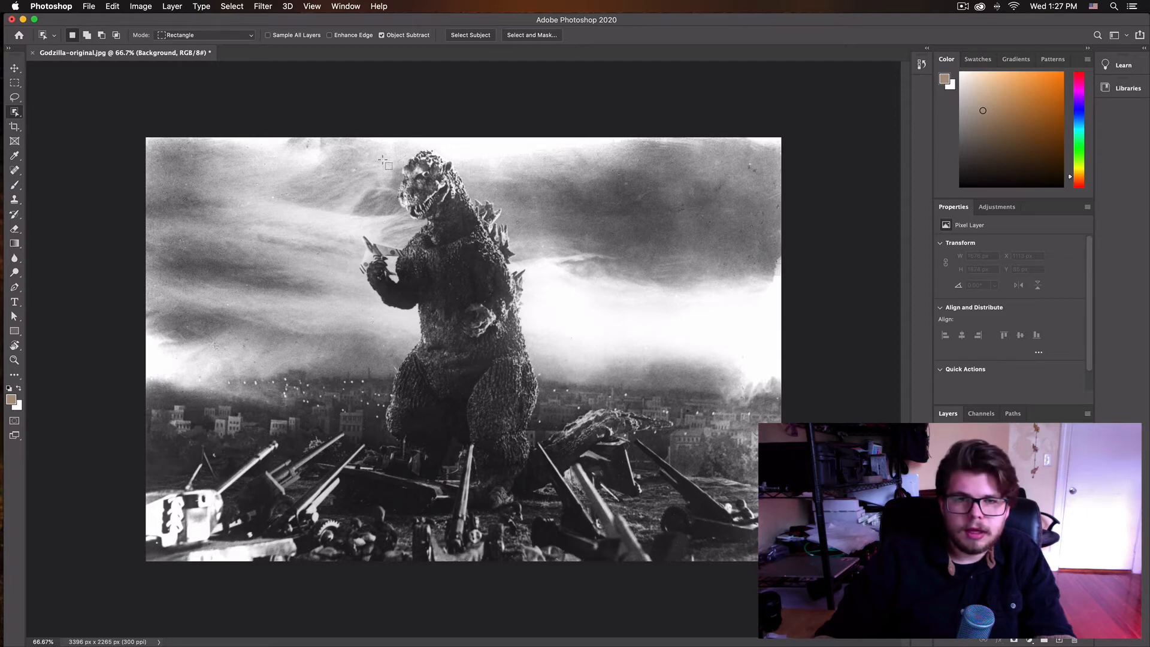
left_click_drag(365, 147, 697, 508)
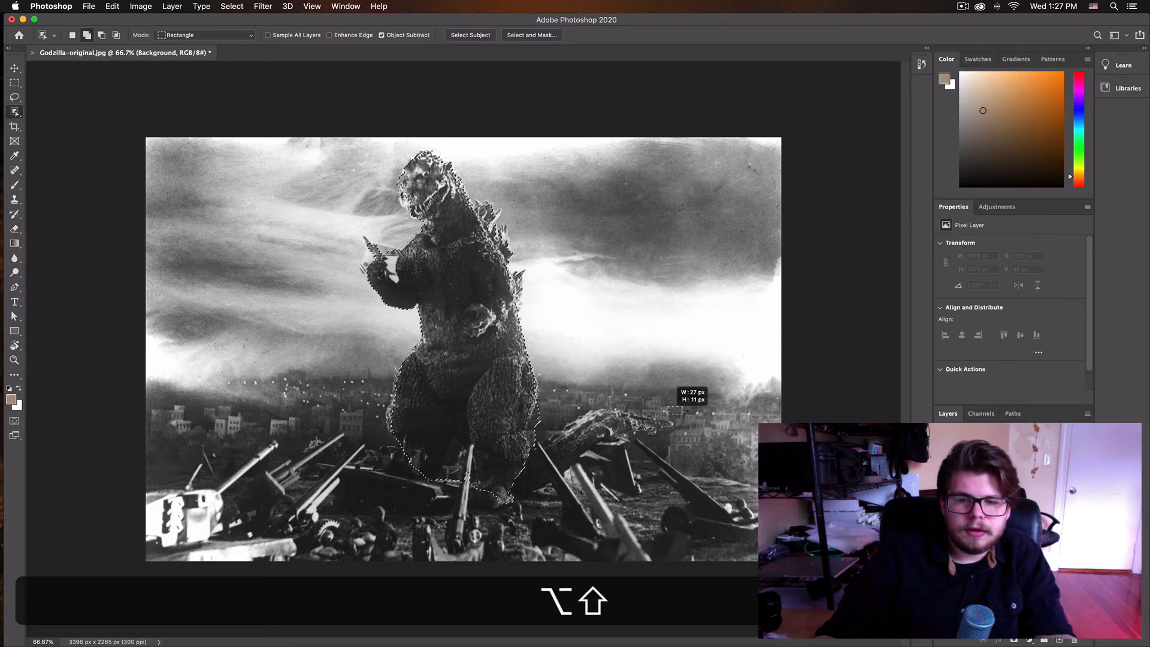
left_click_drag(682, 408, 525, 500)
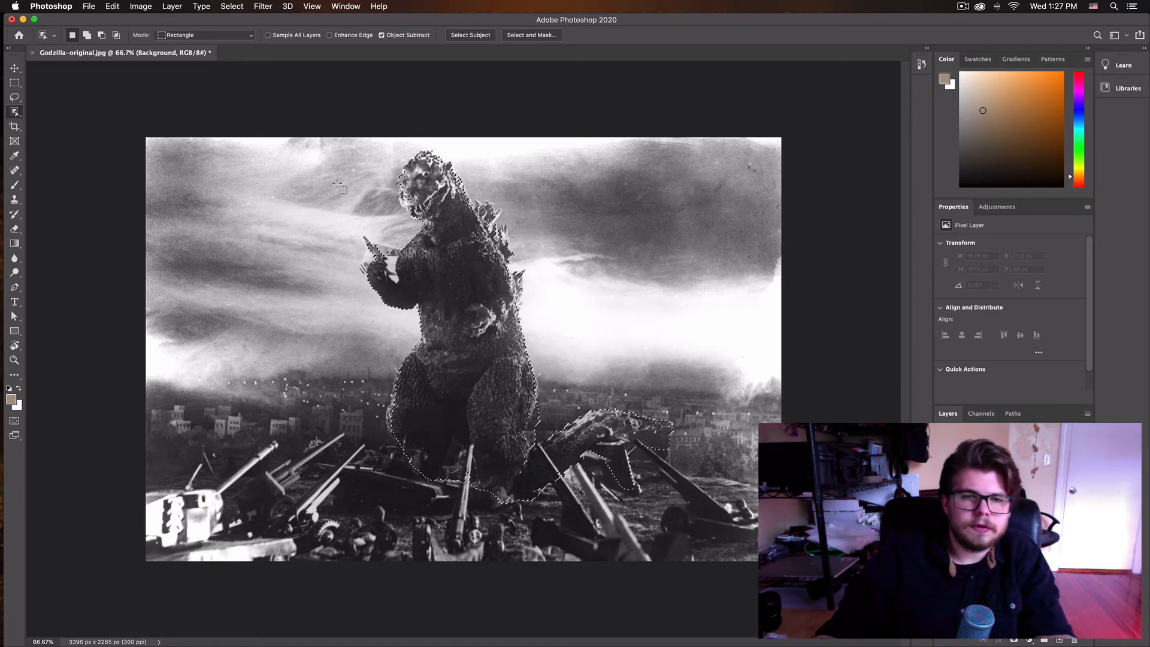
- Add the edges of the head and the raised hand to the Godzilla selection
key("shift")
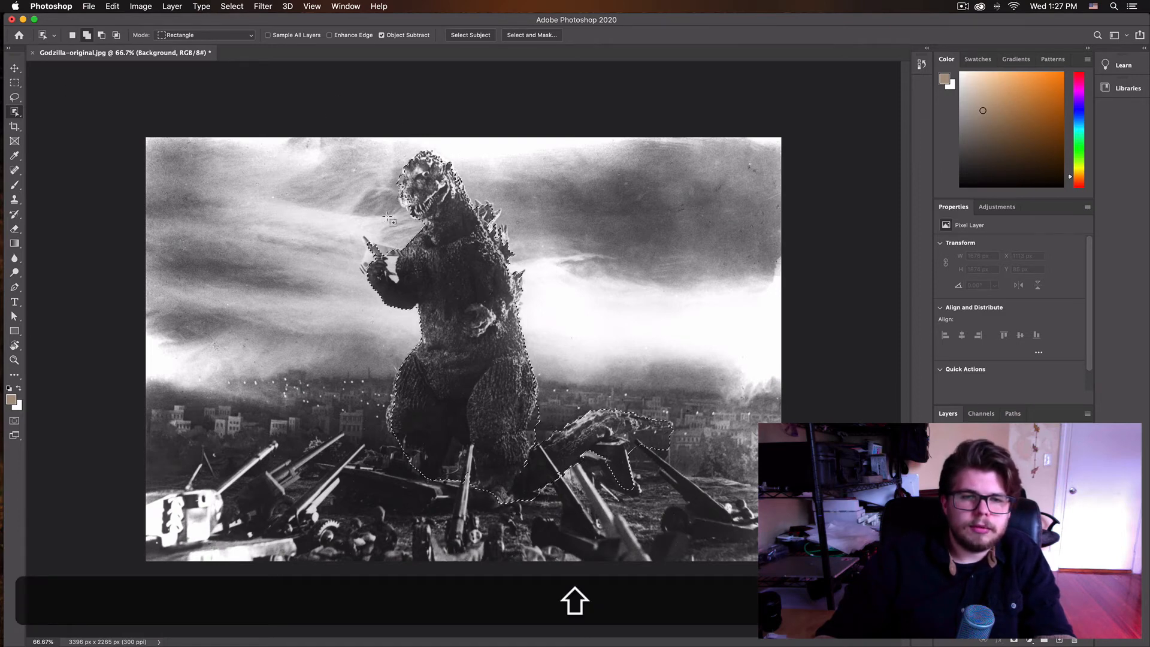
left_click_drag(389, 216, 477, 140)
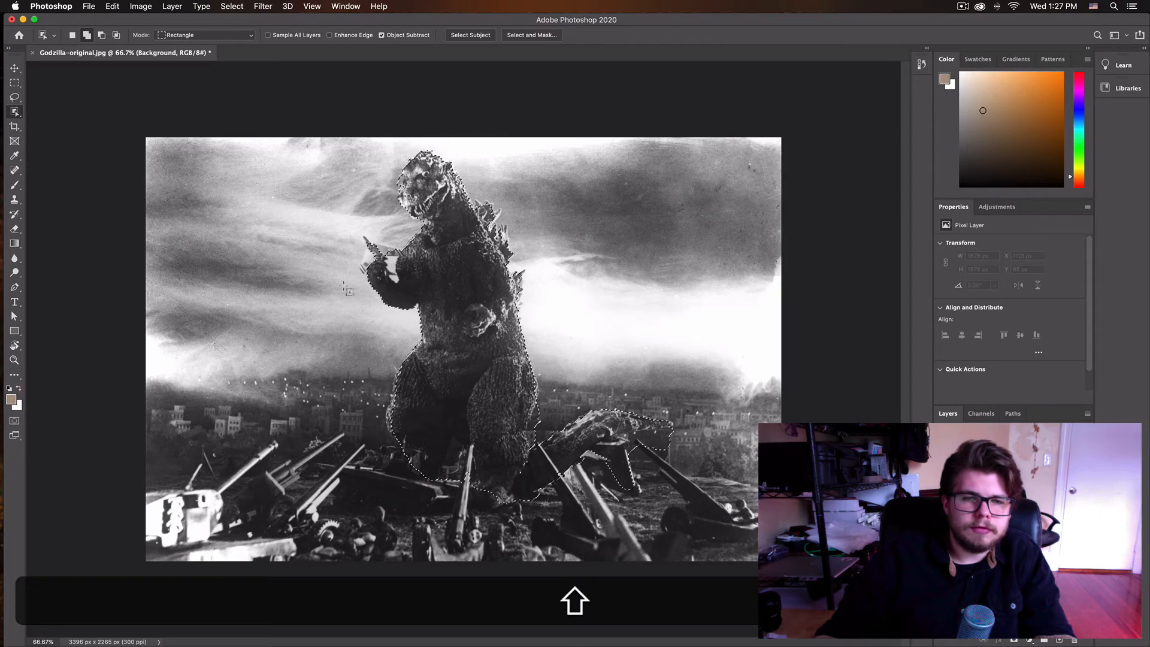
left_click_drag(378, 268, 373, 269)
left_click_drag(423, 190, 422, 191)
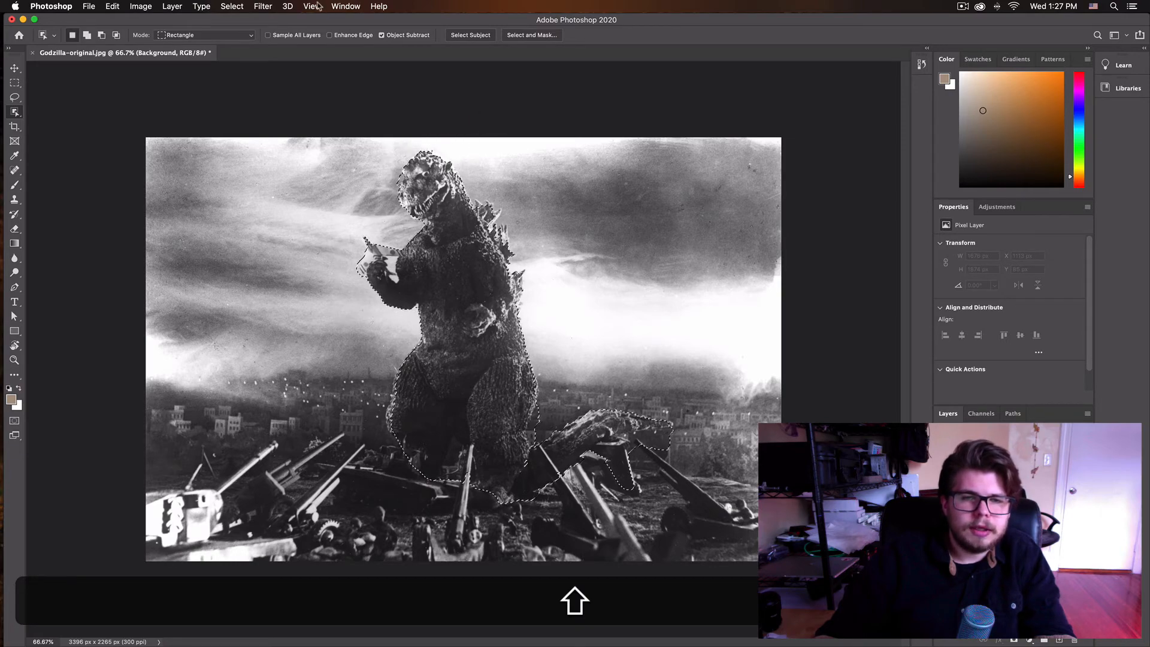
- Replace the selected Godzilla area using Content-Aware Fill with rectangular sampling, output to a new layer
left_click(312, 6)
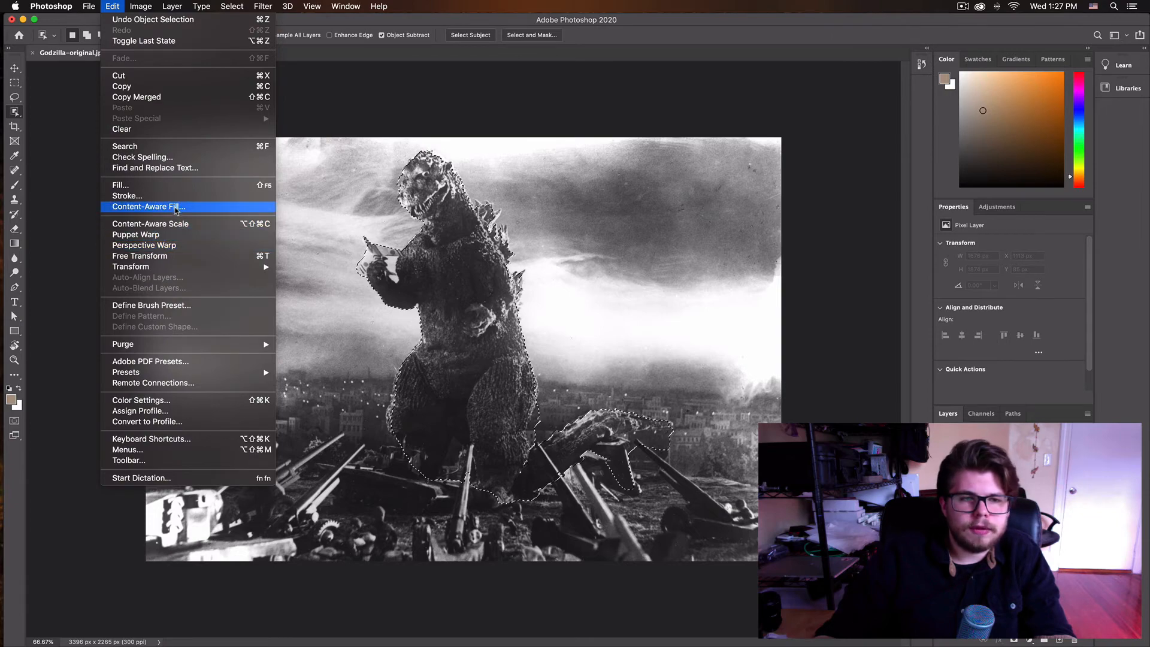
left_click(148, 207)
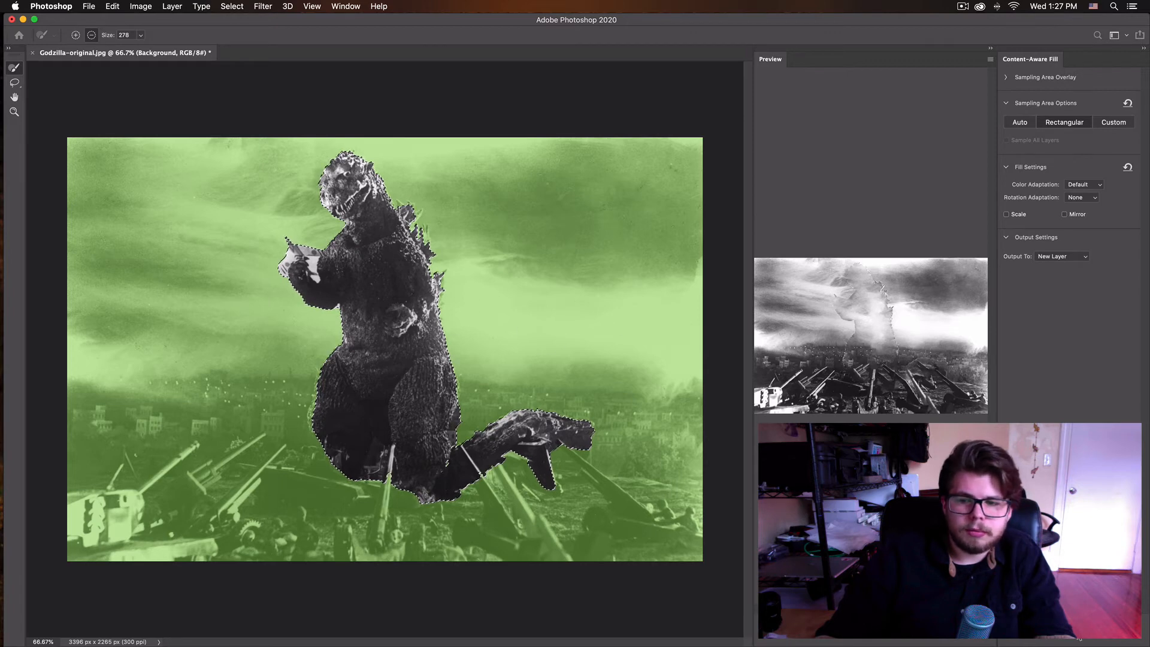
left_click(1078, 632)
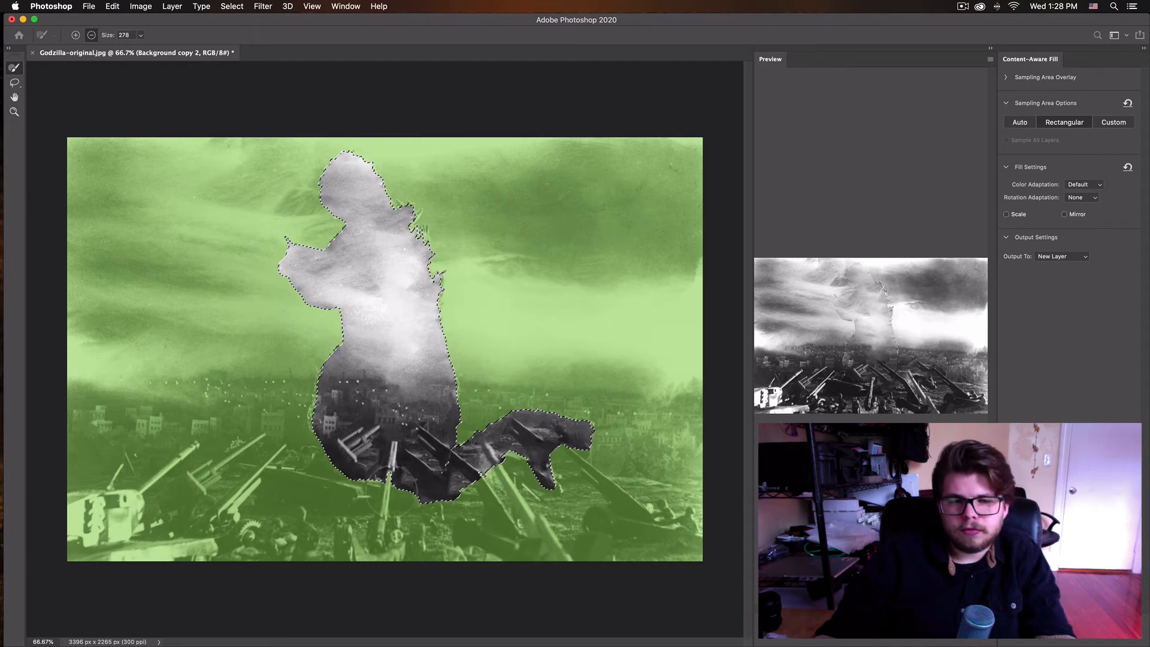
left_click(1108, 639)
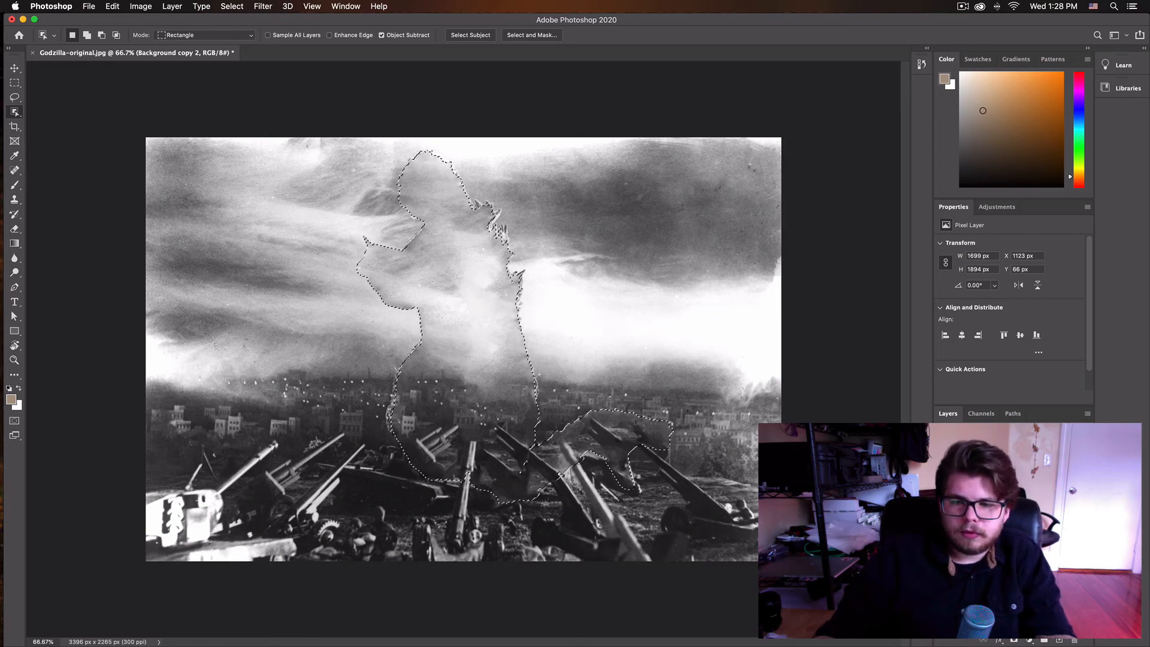
- Show the Background copy layer with the Godzilla cutout and deselect the current selection
key("alt+bracketleft")
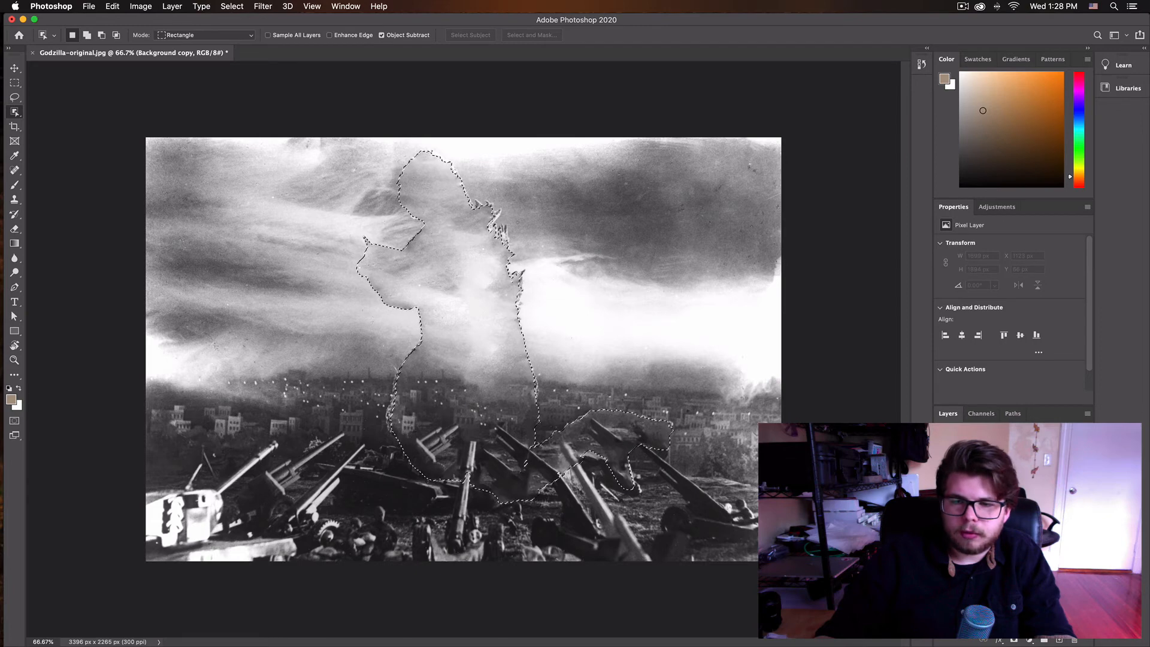
key("ctrl+comma")
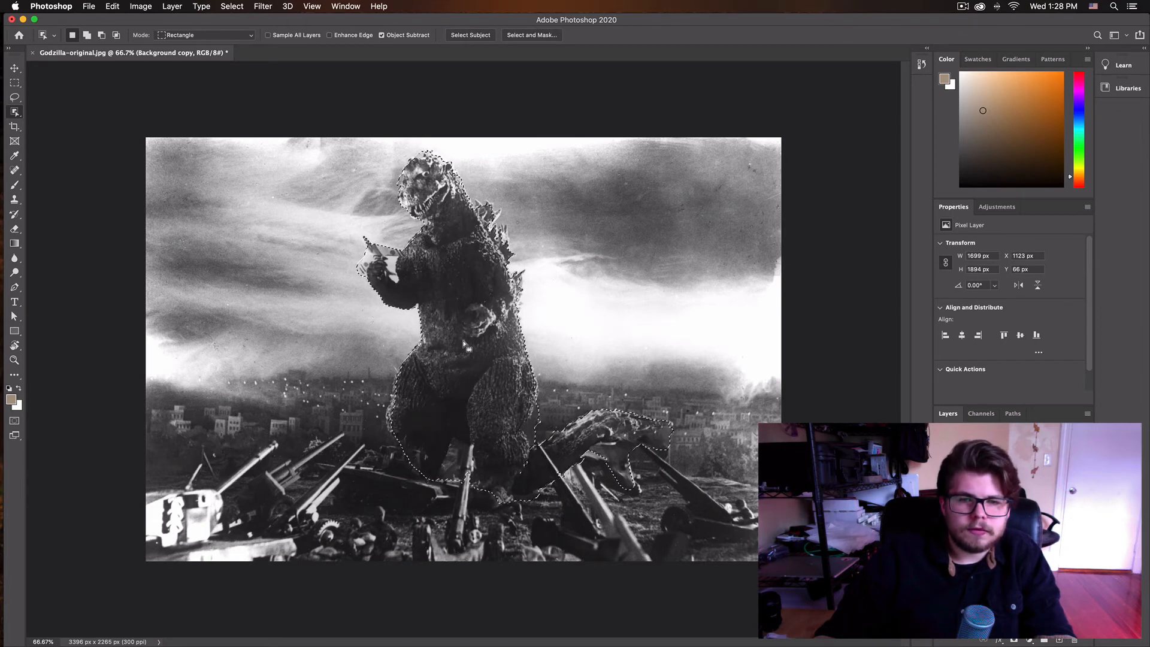
left_click_drag(464, 343, 494, 337)
key("super+z")
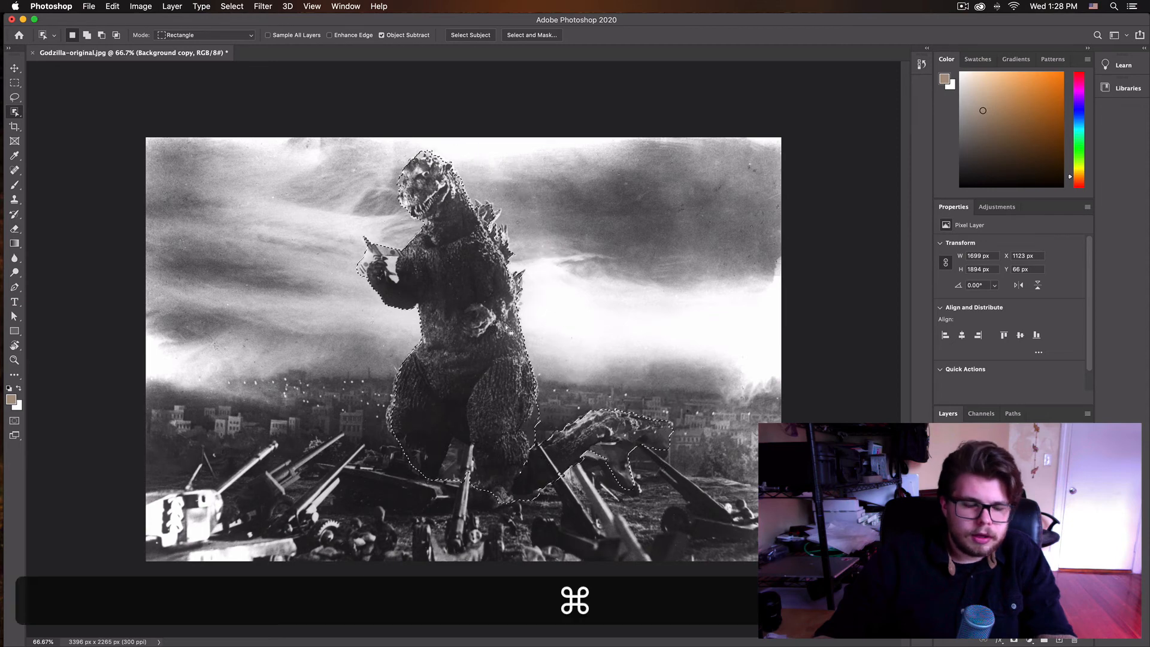
key("super+d")
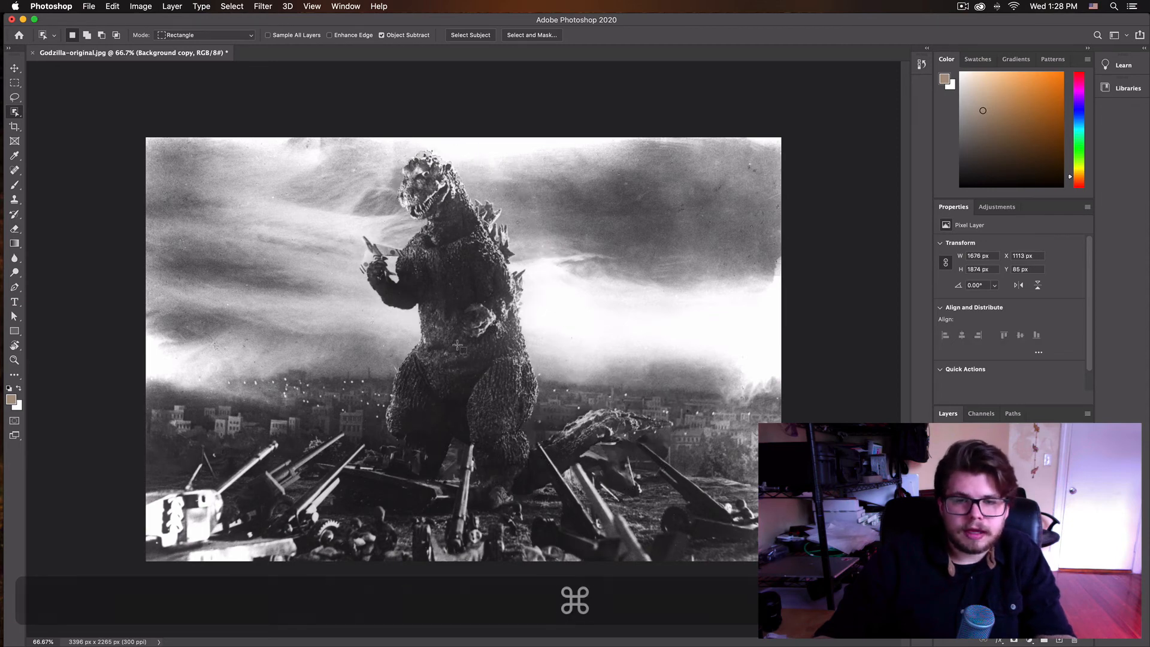
- Select the hand in front of Godzilla's belly and its upper arm with the Object Selection tool
left_click_drag(459, 346, 513, 317)
key("shift")
left_click_drag(465, 246, 500, 290)
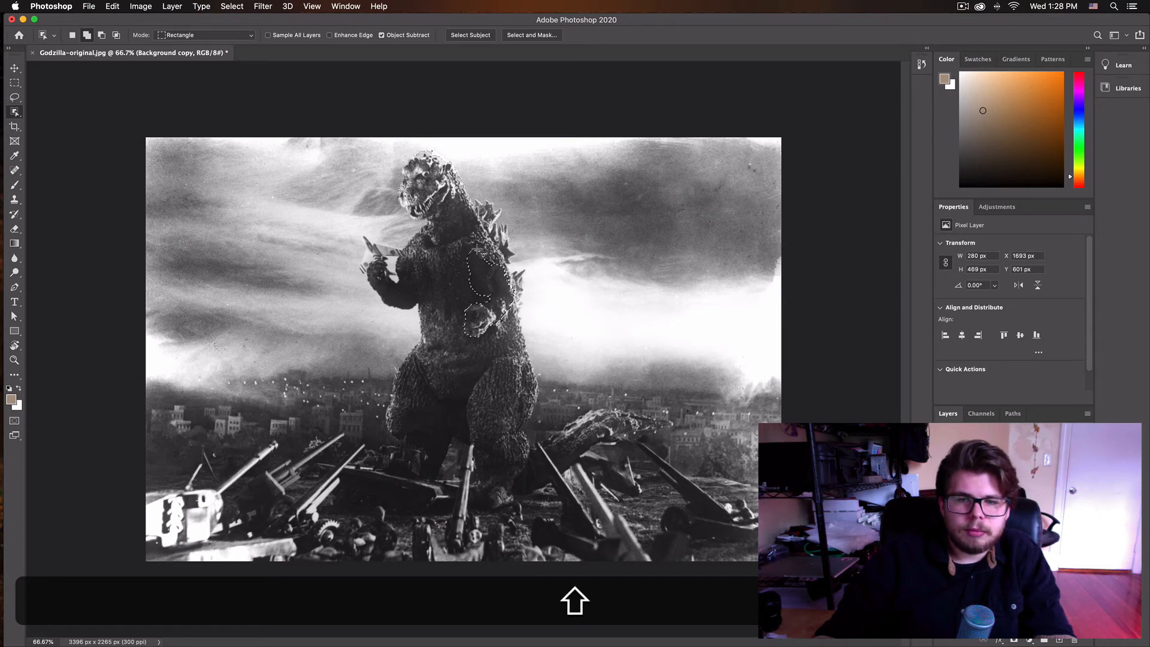
left_click_drag(464, 240, 509, 293)
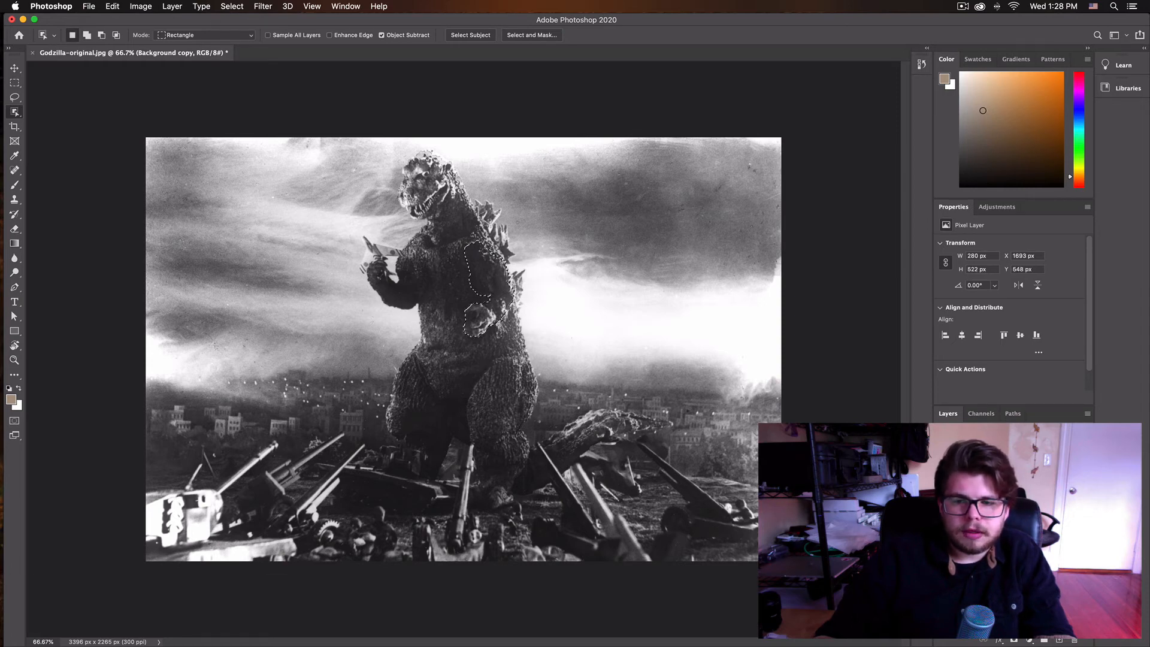
- Preview the hand and upper arm selection on the Godzilla cutout in Select and Mask
left_click(531, 34)
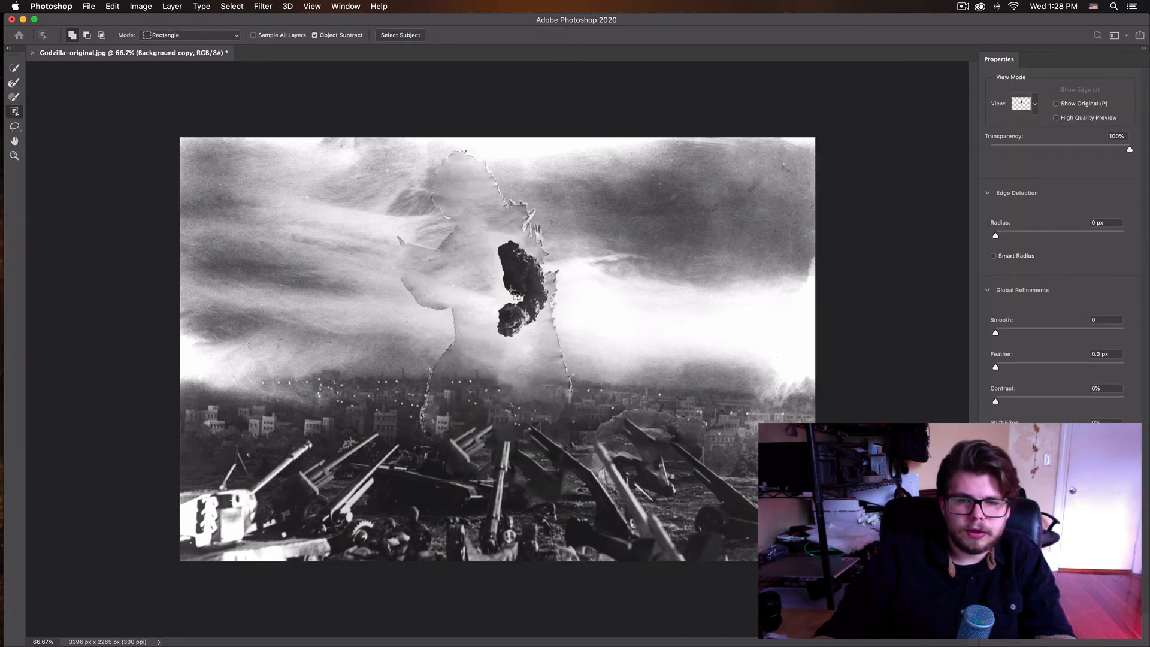
key("super")
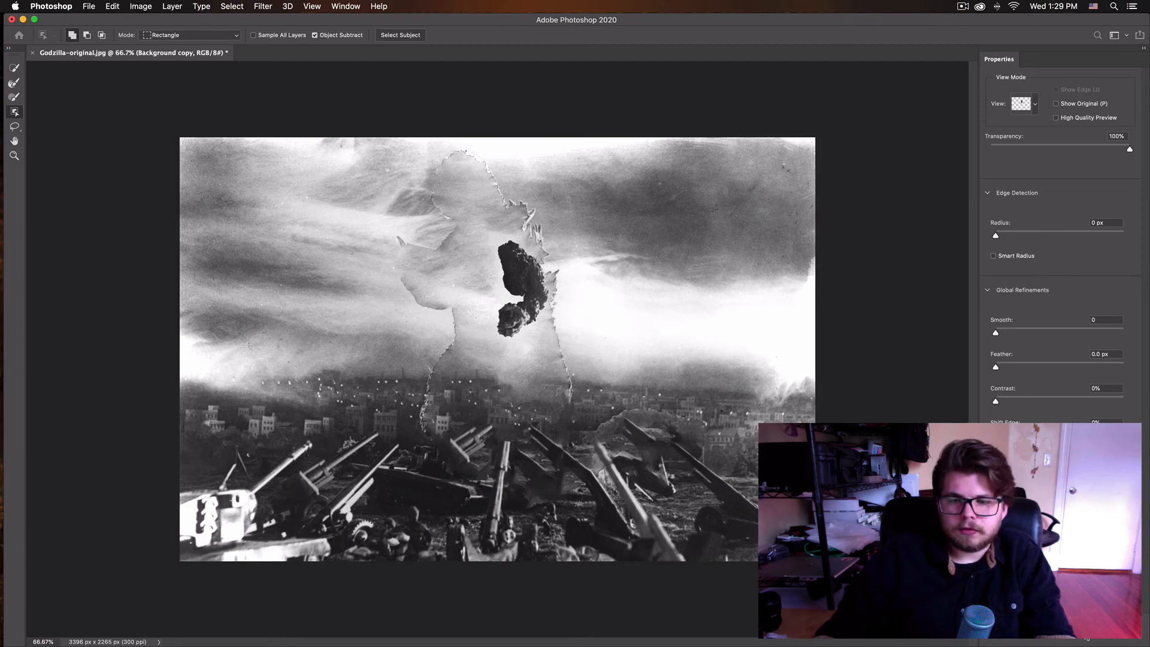
key("Return")
- Replace the selected arm area using Content-Aware Fill with rectangular sampling, output to a new layer, and deselect the area
left_click(90, 6)
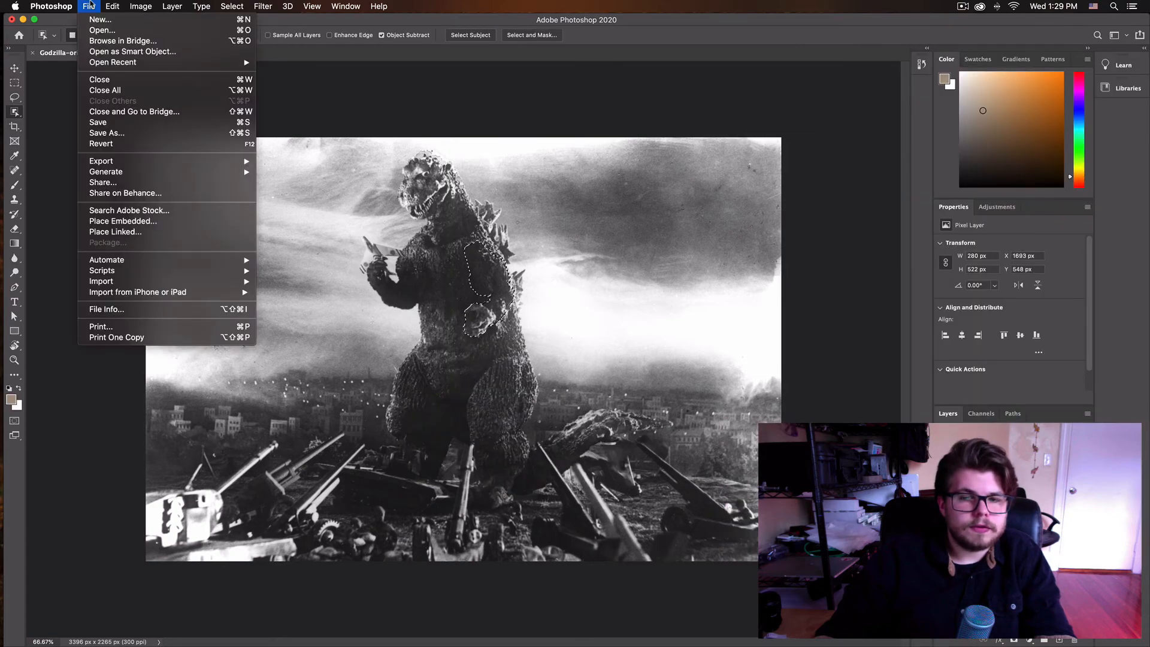
left_click(90, 6)
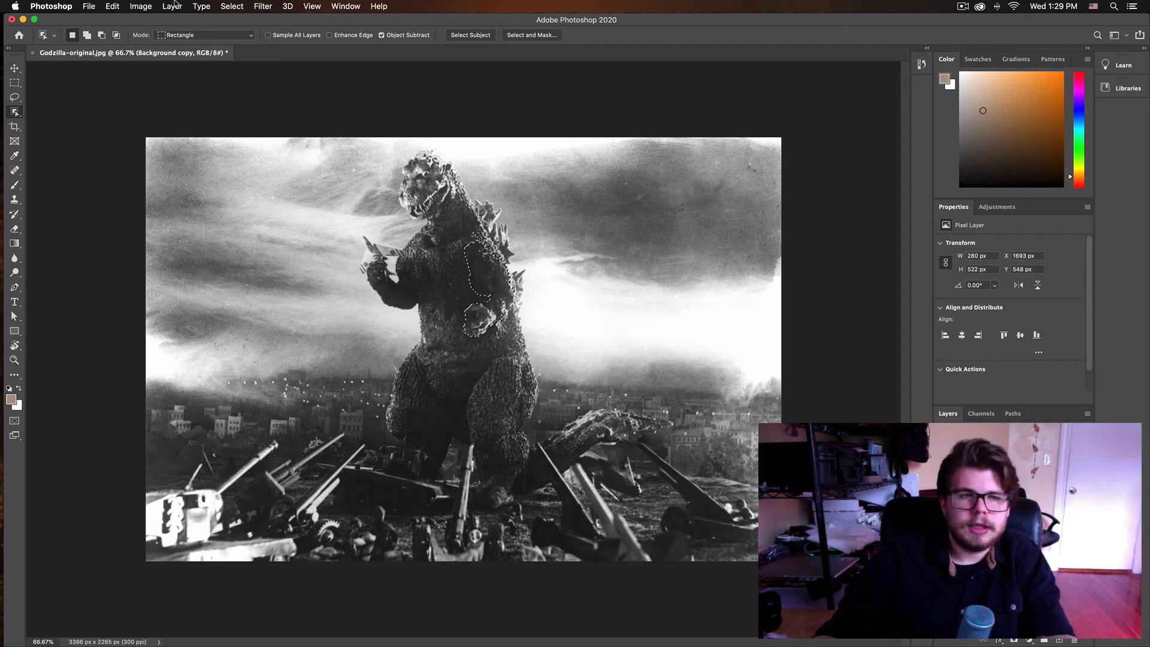
left_click(200, 6)
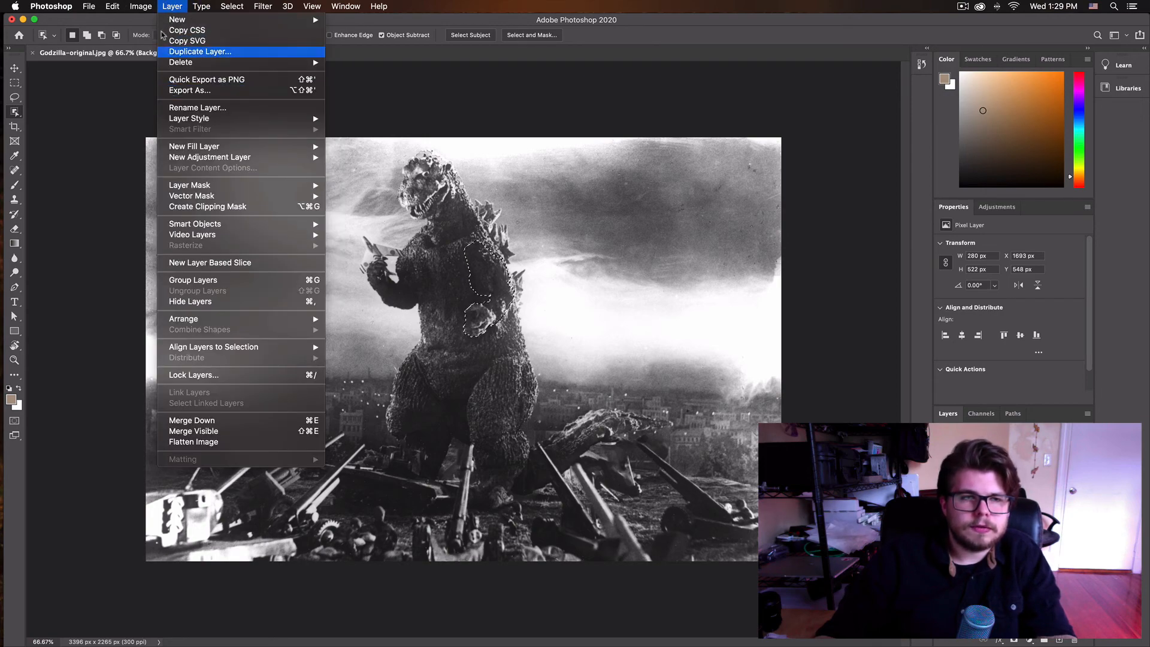
mouse_move(113, 6)
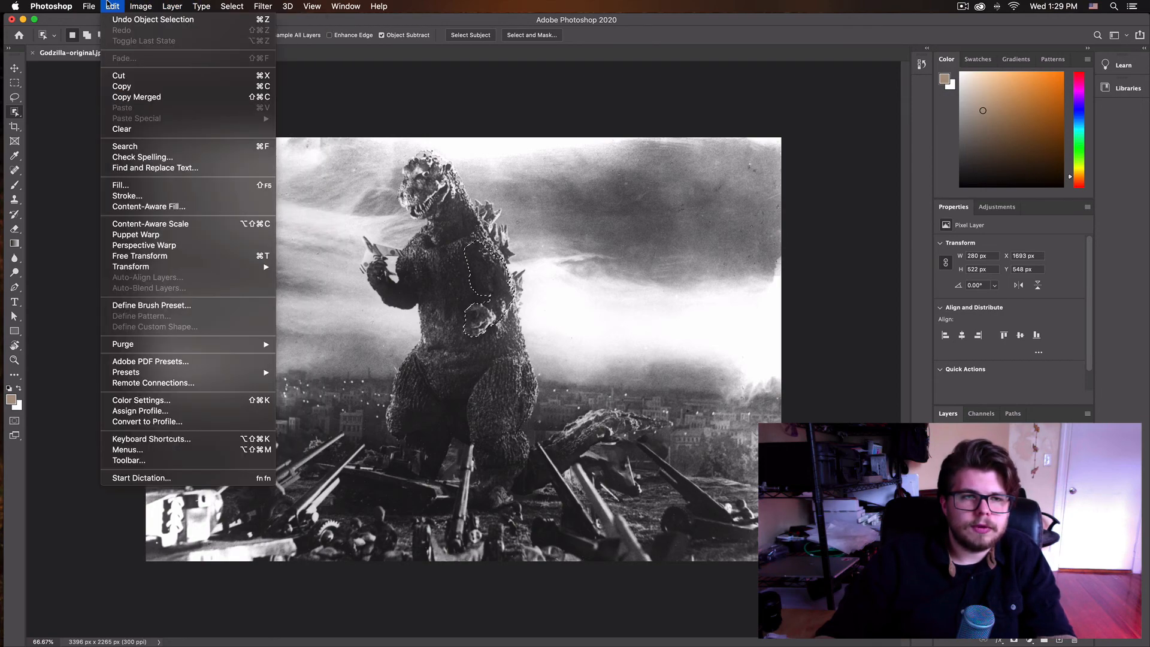
left_click(138, 208)
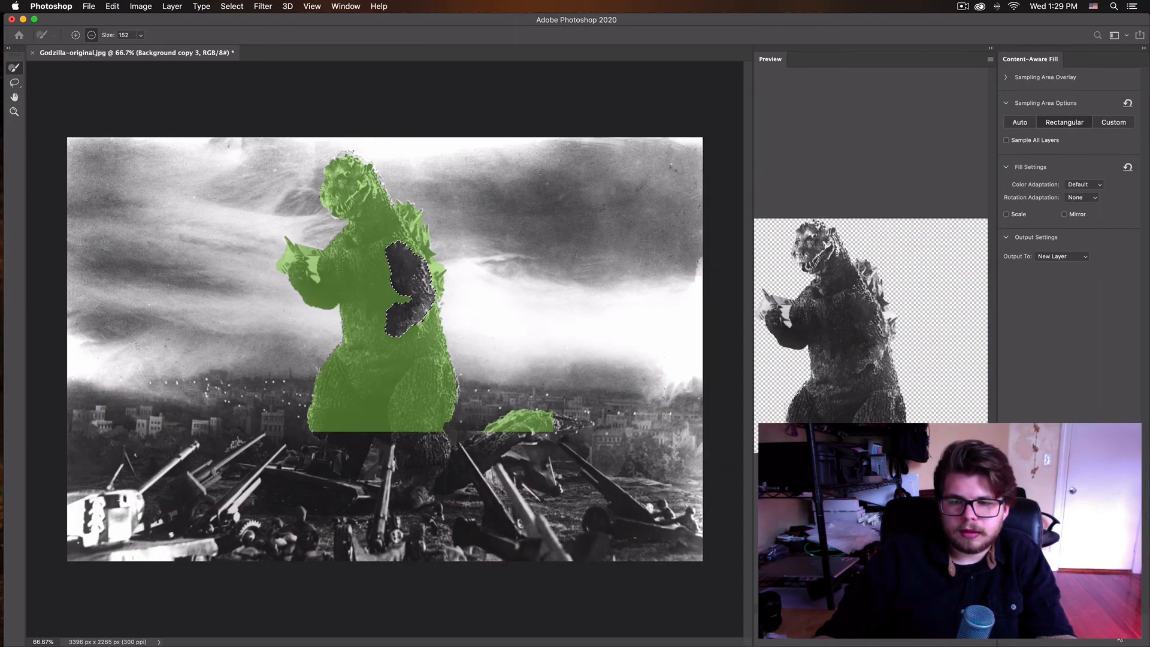
key("Return")
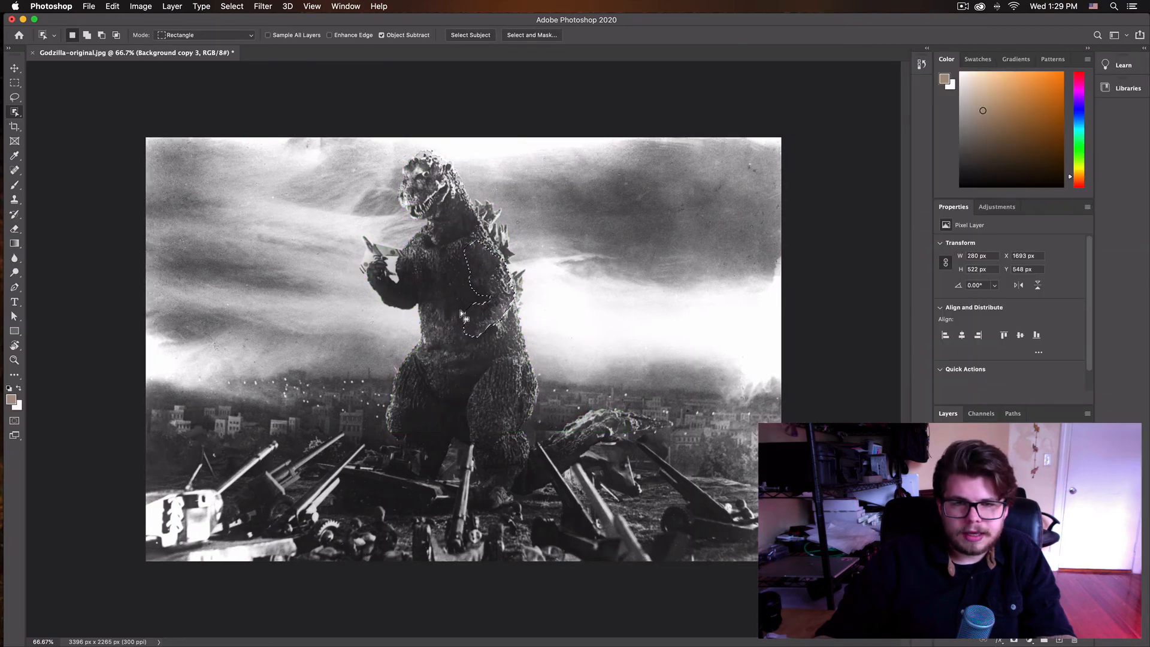
key("super+d")
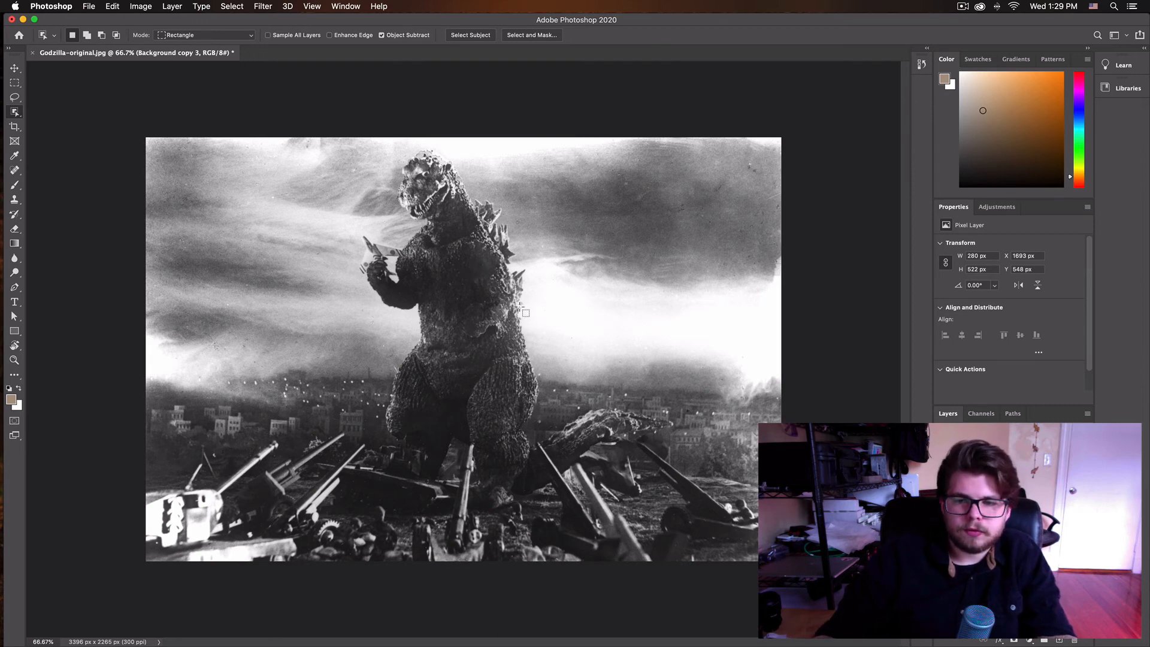
- Make the Background layer active and show it on its own
left_click(1029, 624)
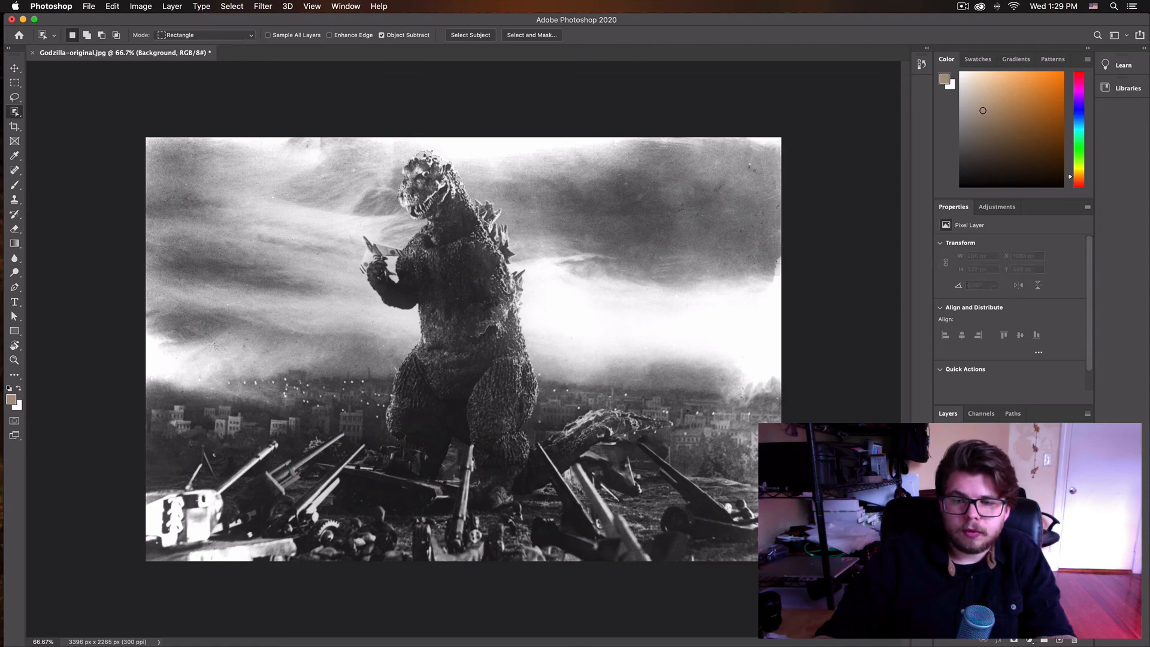
left_click(944, 604)
left_click(943, 624, "alt")
left_click(943, 625, "alt")
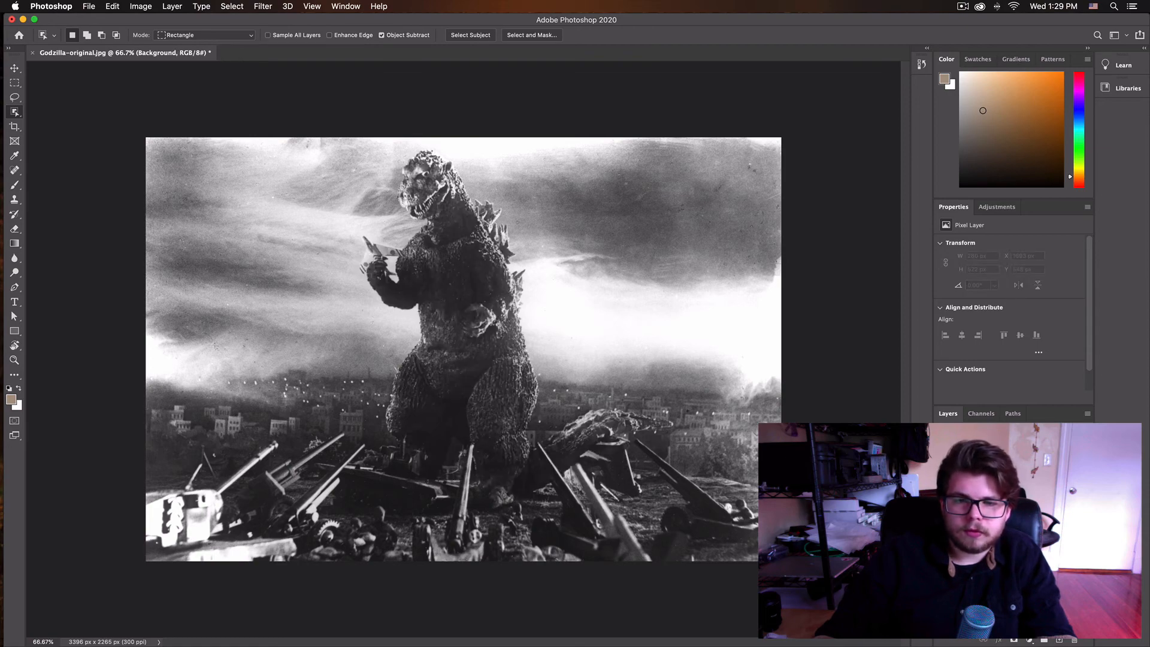
left_click(60, 4)
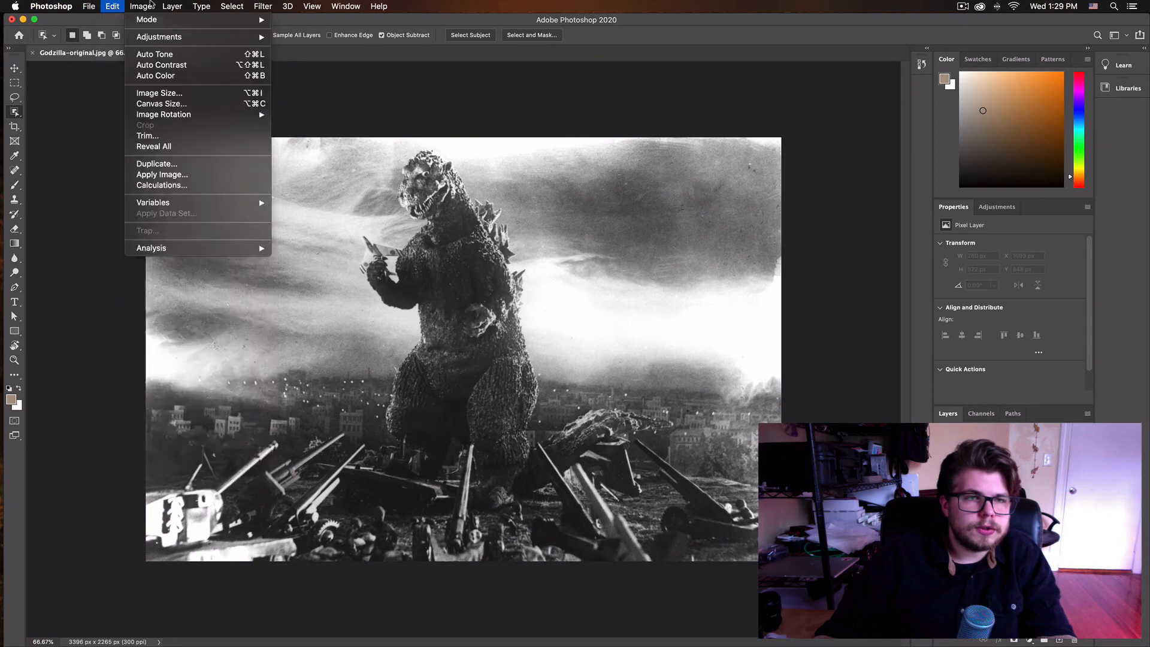
mouse_move(174, 5)
left_click(43, 74)
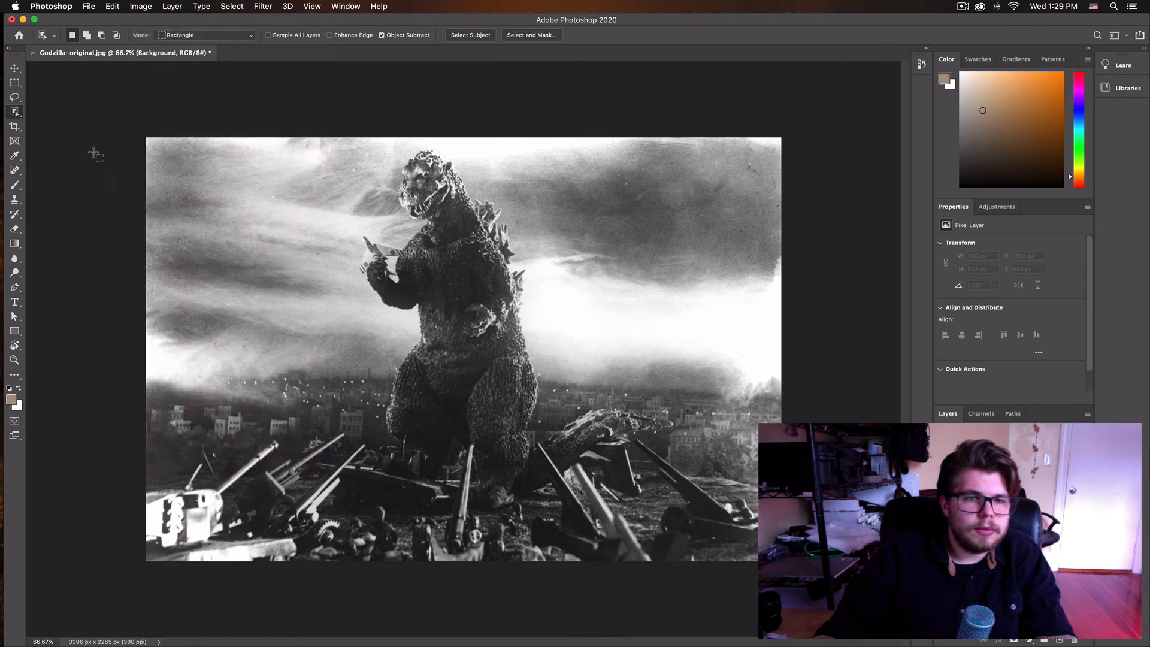
- Select the hand and upper arm on the original image with Object Selection and output them to a new layer through Select and Mask
left_click_drag(462, 340, 505, 243)
key("shift")
key("shift")
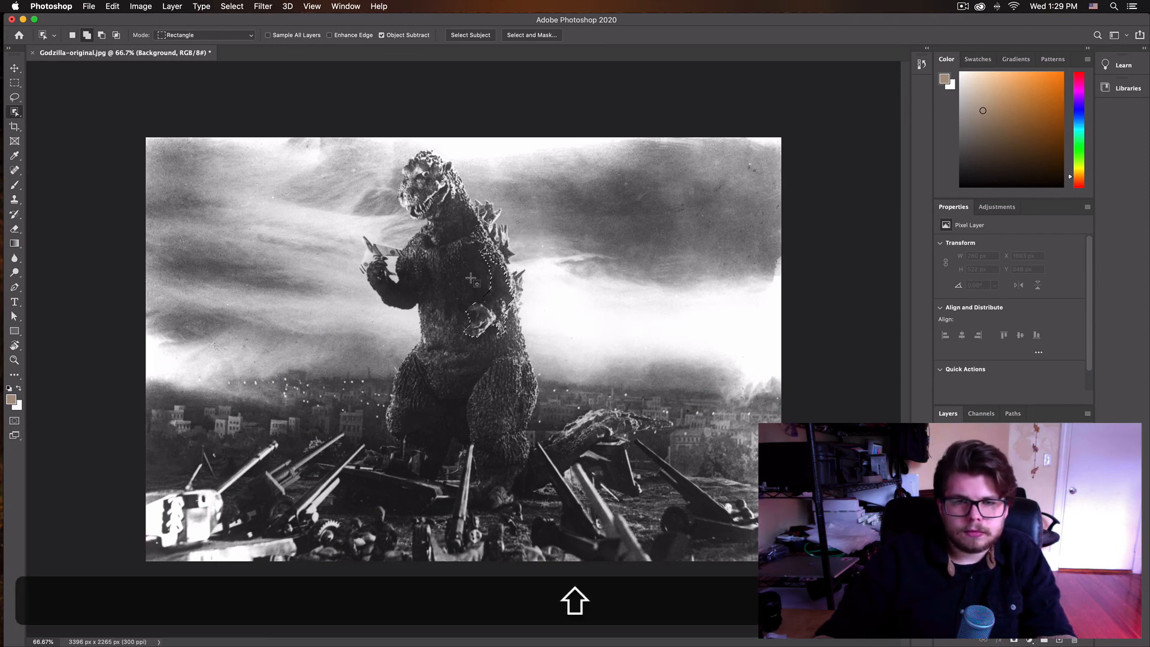
left_click_drag(467, 281, 516, 242)
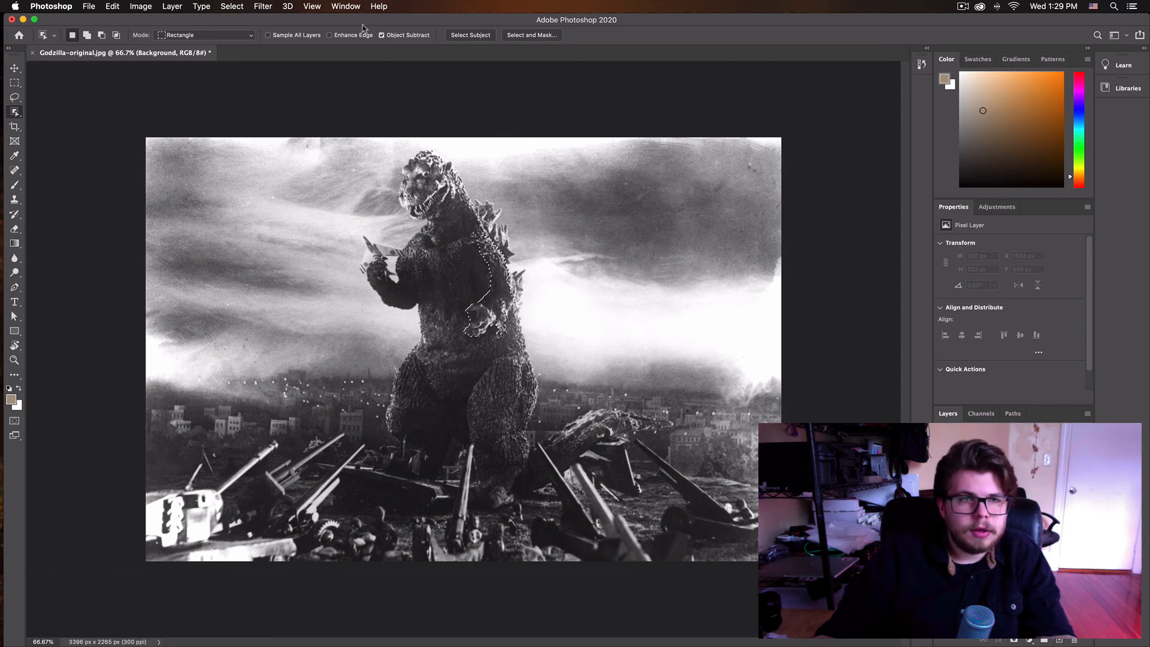
left_click(531, 35)
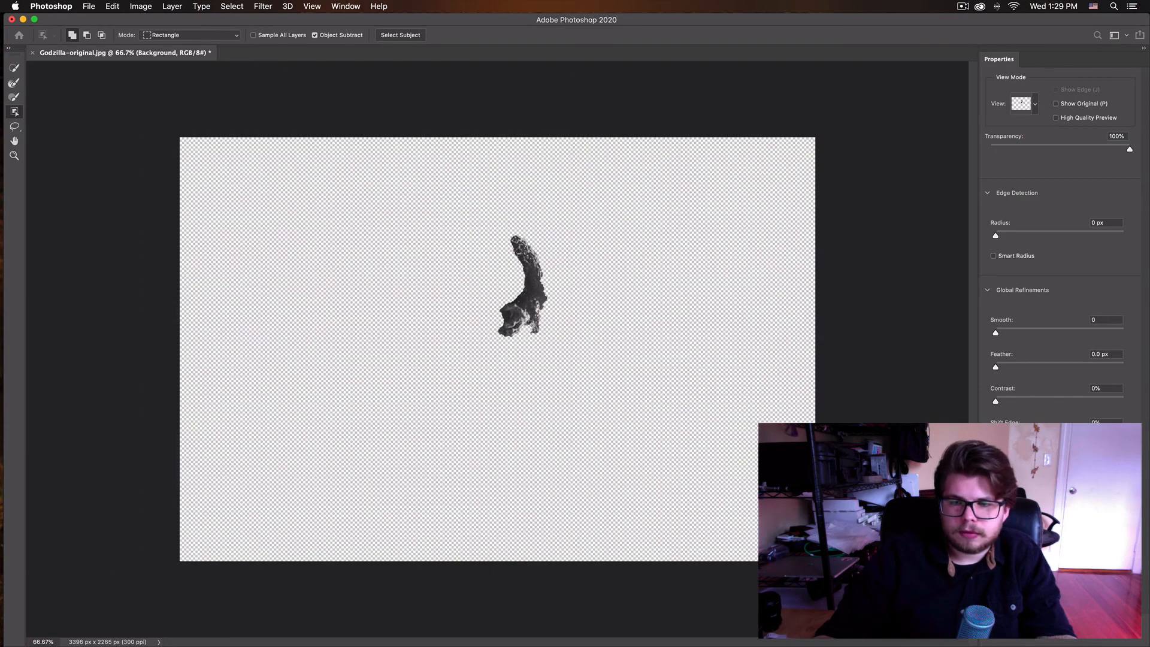
key("Return")
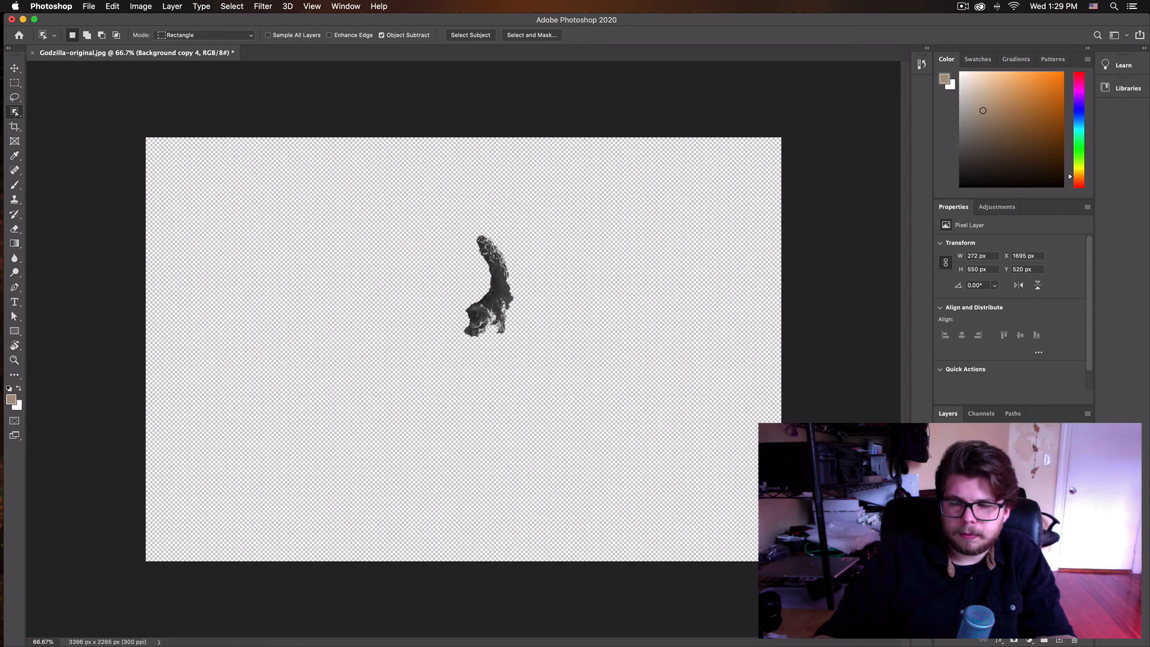
- Show the arm fill layer with the arm cutout, compare the two, and turn on the Godzilla cutout layer
left_click(994, 492)
left_click(994, 471)
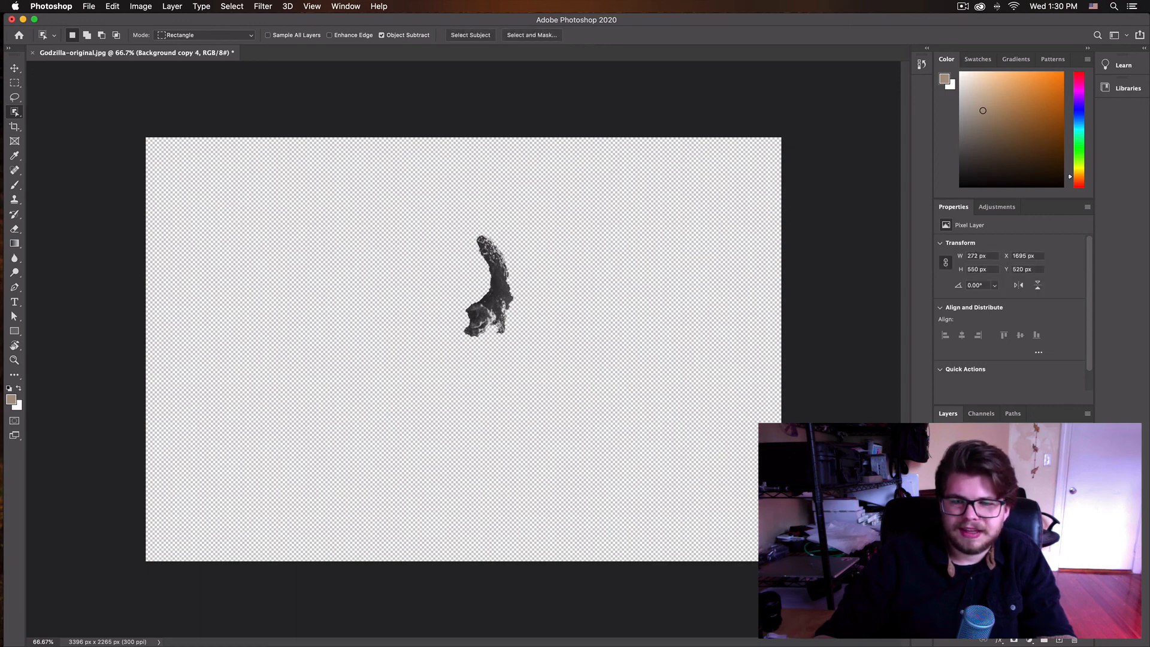
left_click(994, 534)
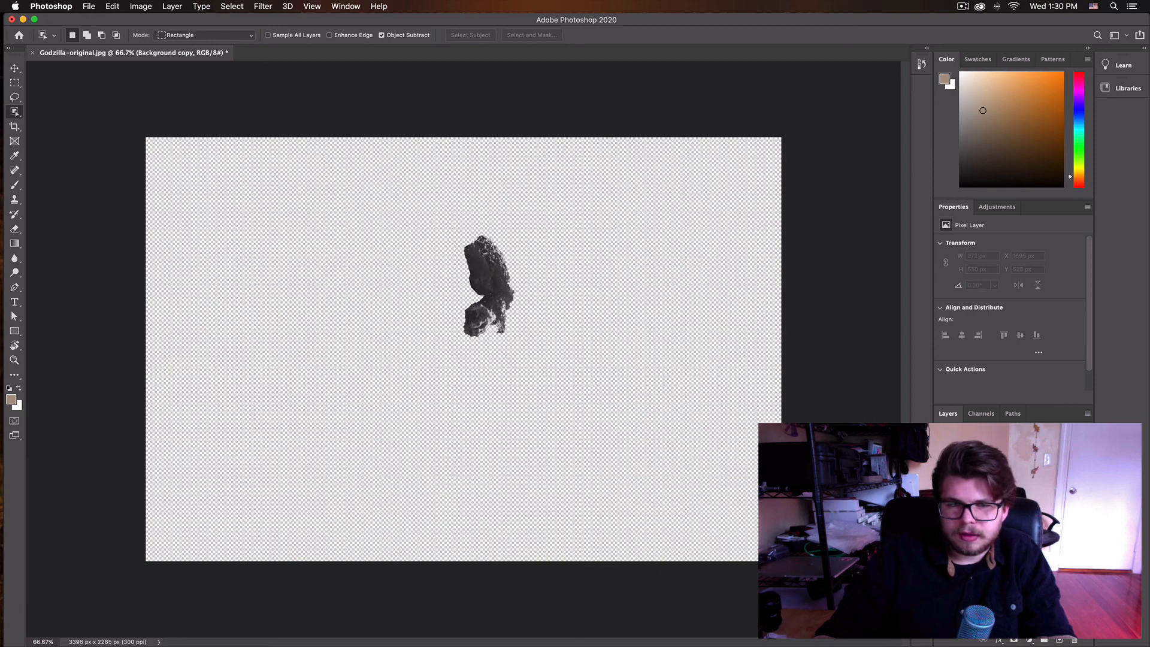
left_click(942, 514)
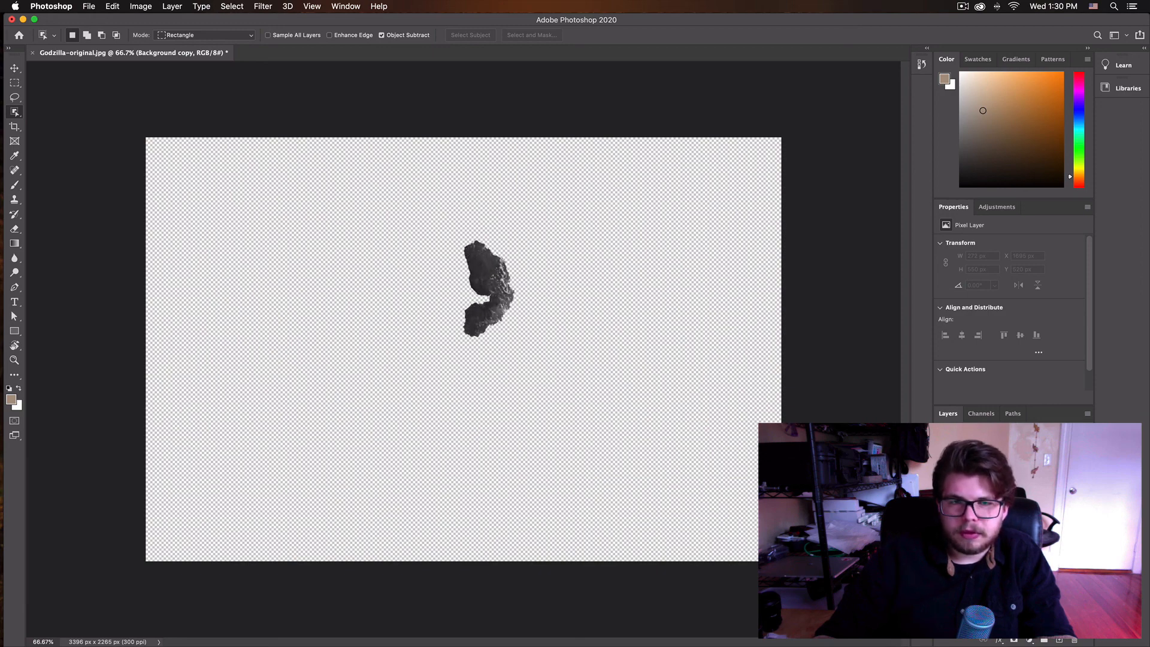
left_click(942, 513)
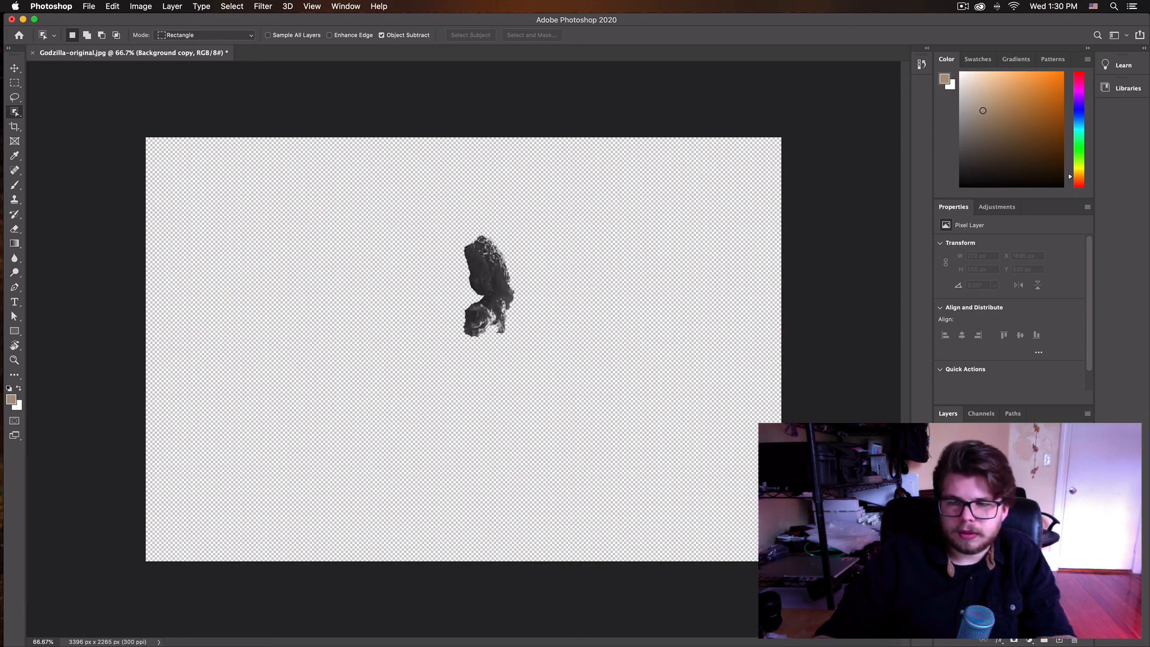
left_click(942, 514)
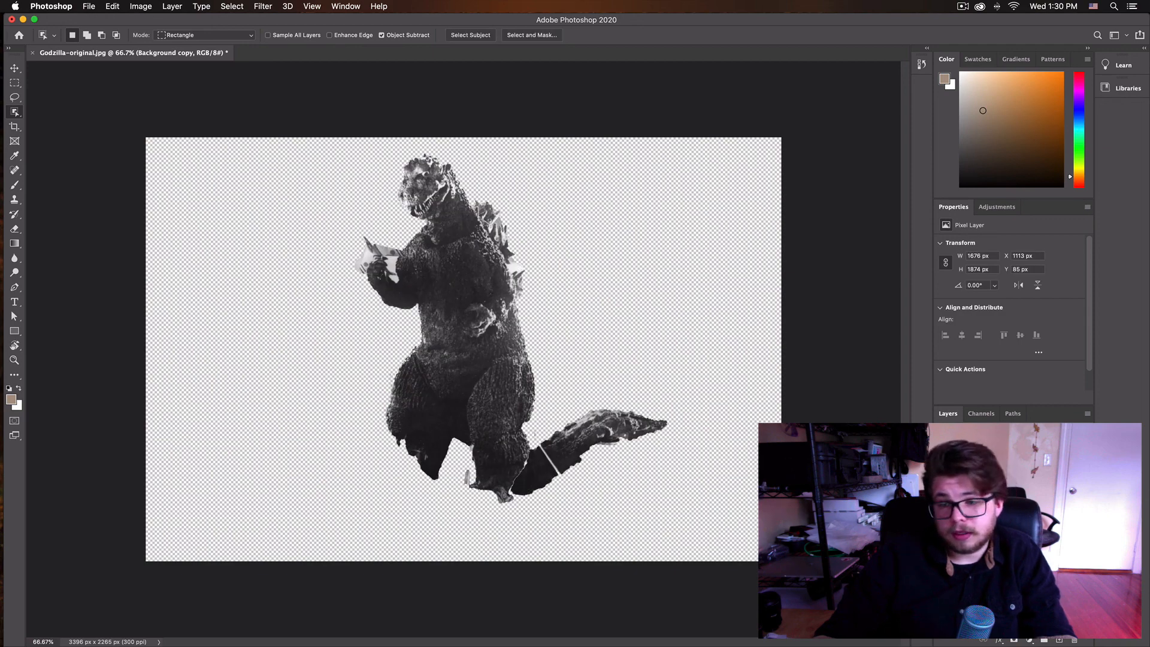
- Turn on the background fill and Background layers, check the scene with and without the Godzilla layers, and deselect all layers
left_click(943, 513)
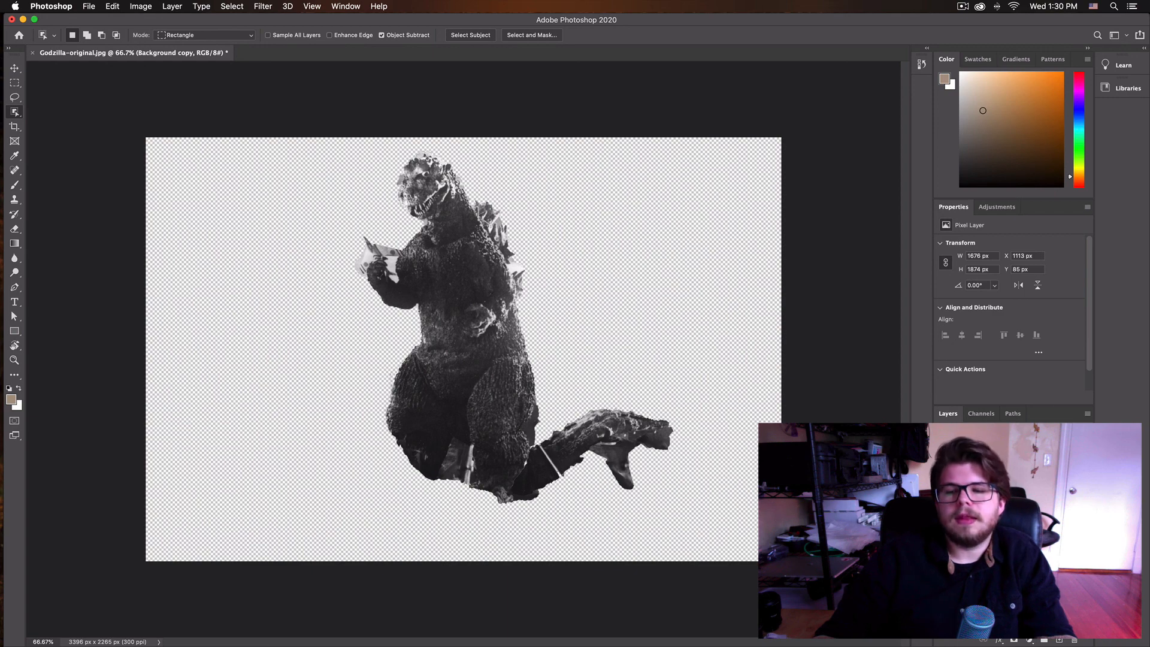
left_click(942, 527)
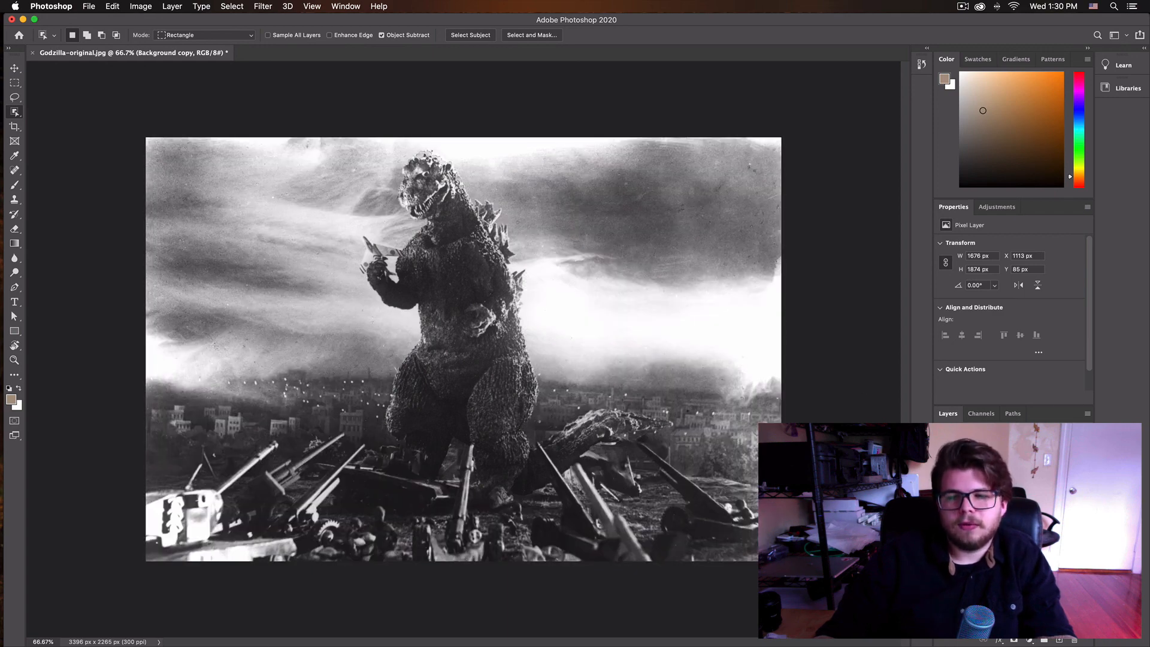
left_click(942, 513)
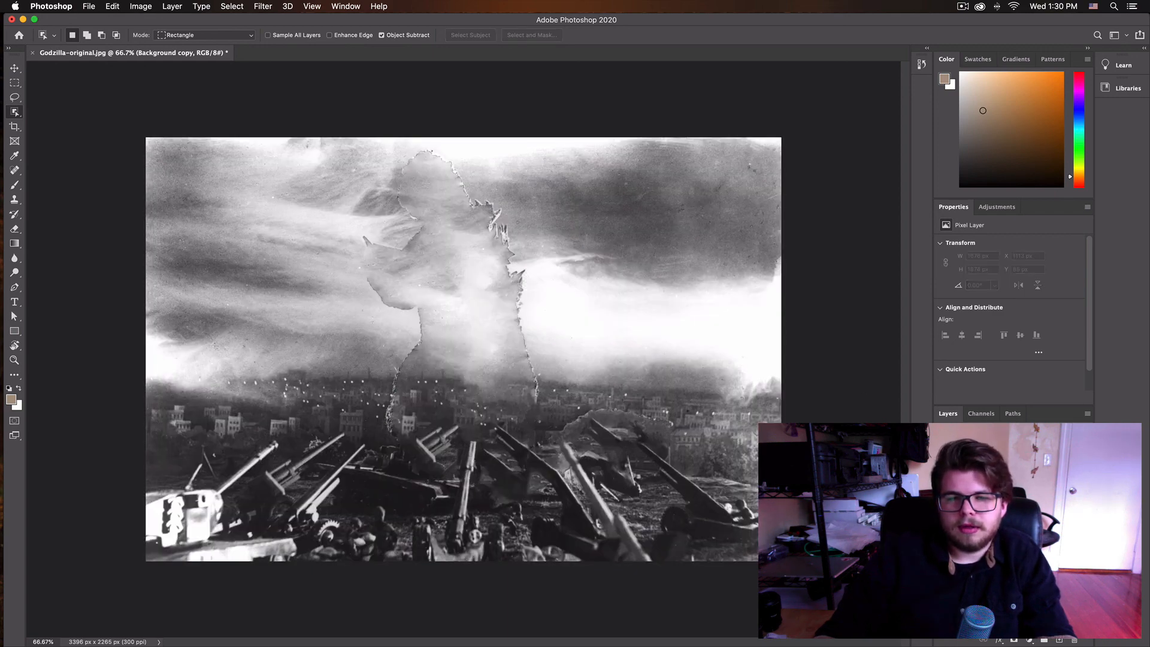
left_click(942, 527)
left_click(942, 527)
left_click(942, 513)
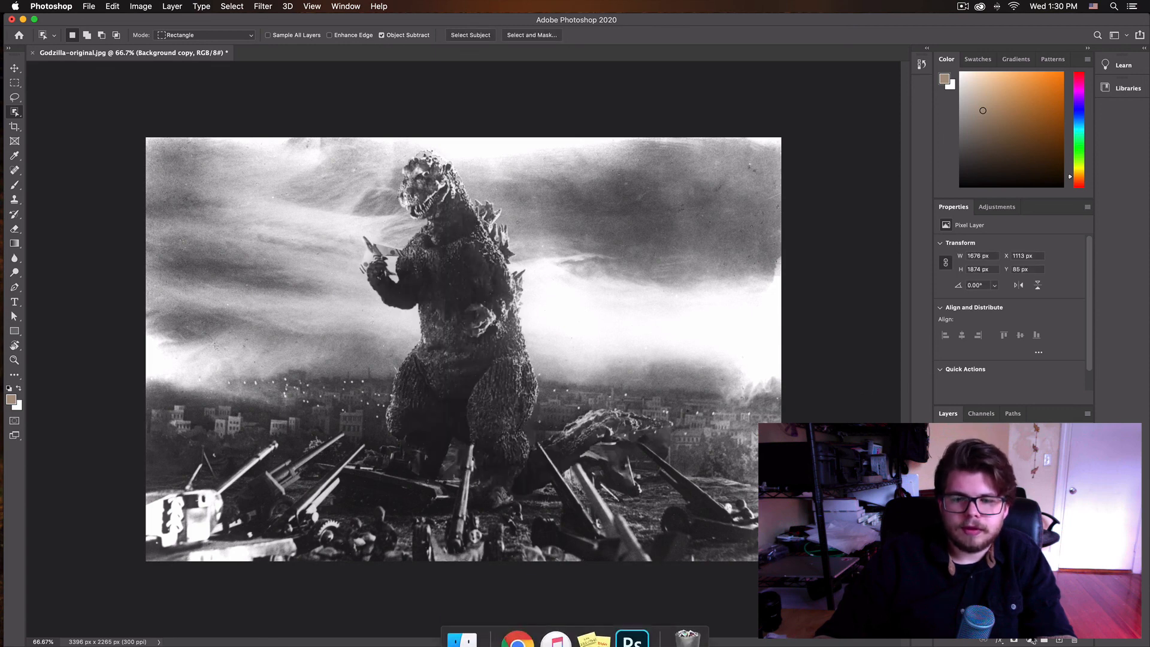
left_click(1012, 593)
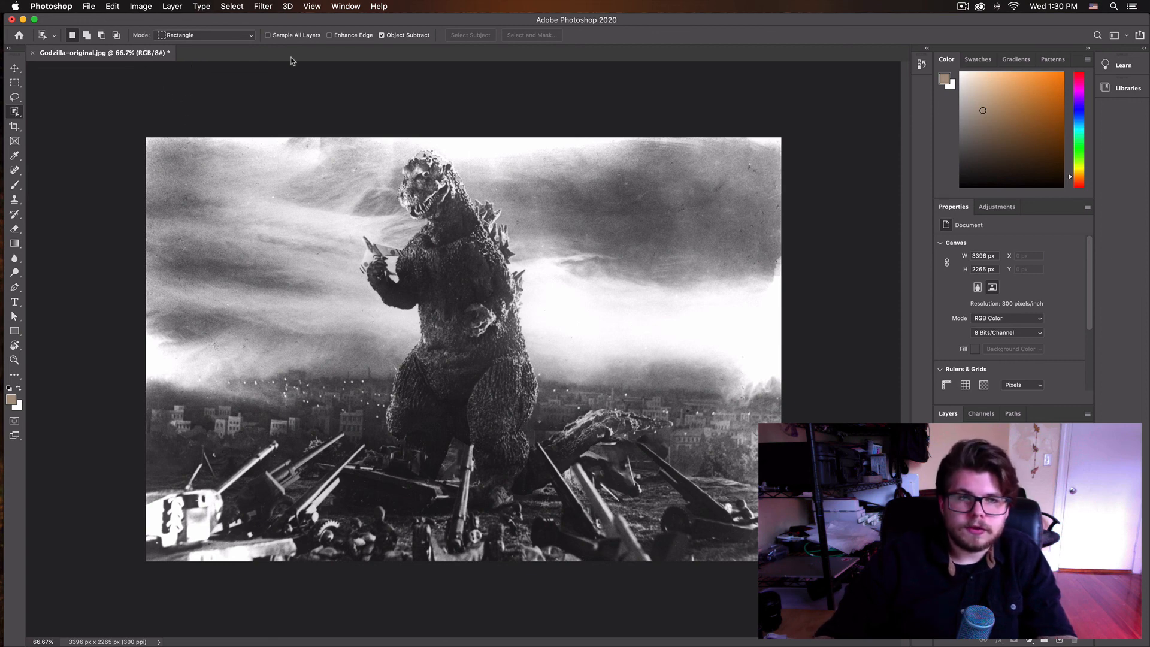
left_click(961, 6)
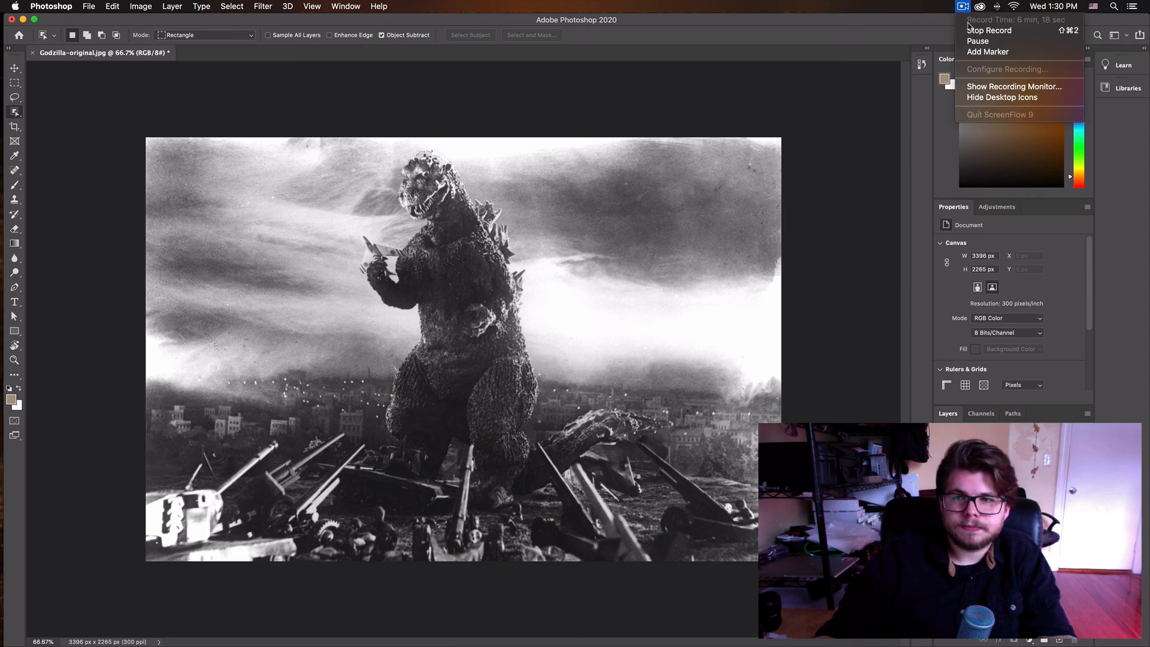